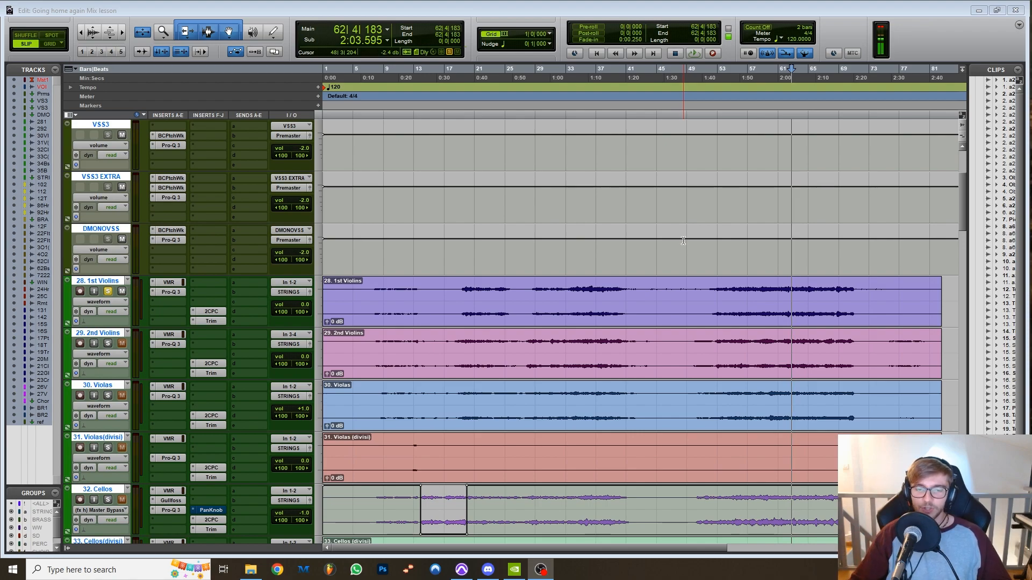
# Solo the 34. Basses track and play it from bar 60 with its Pro-Q 3 open.
pyautogui.scroll(-2, 683, 241)
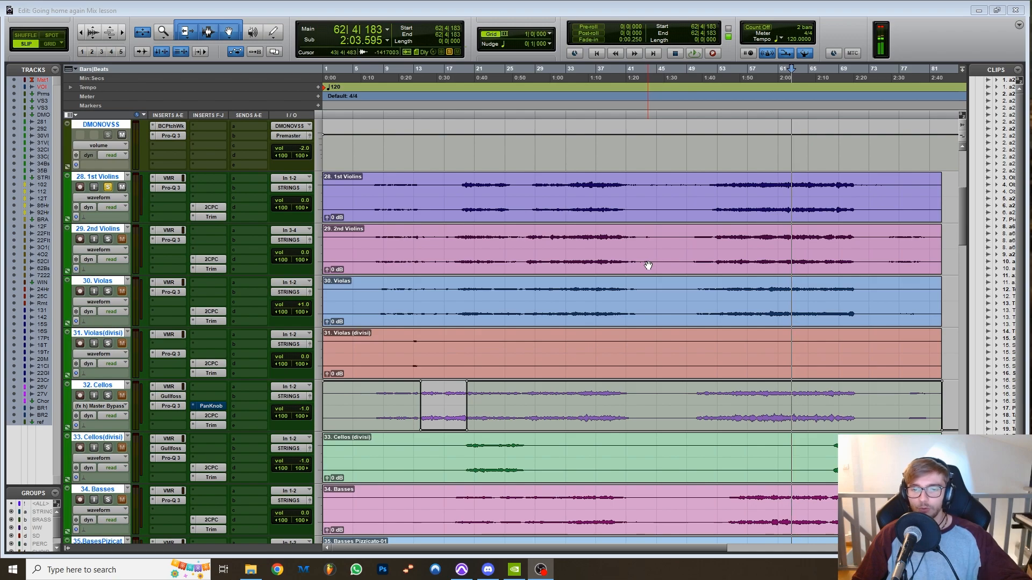
pyautogui.scroll(-2, 648, 266)
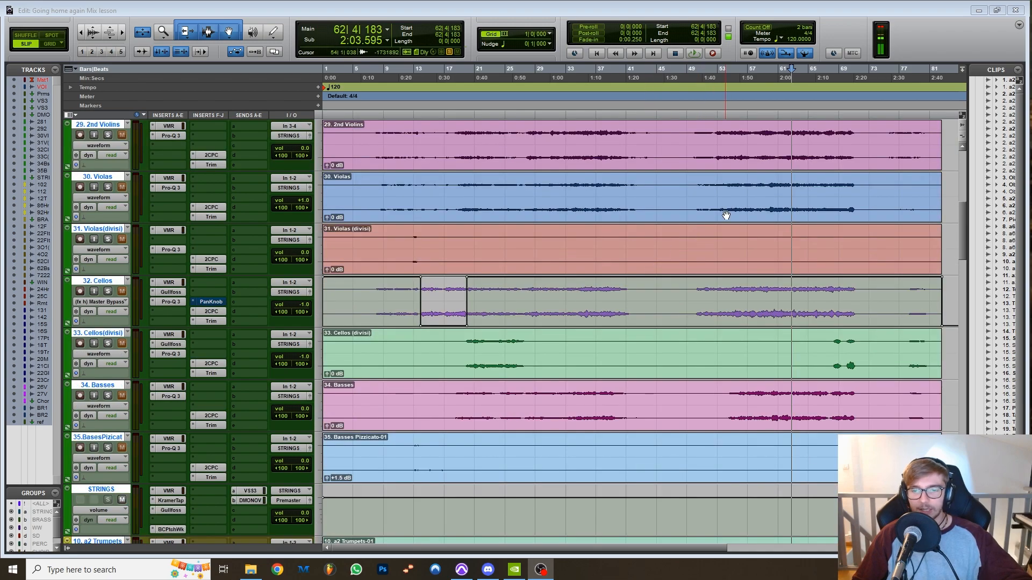
pyautogui.click(771, 75)
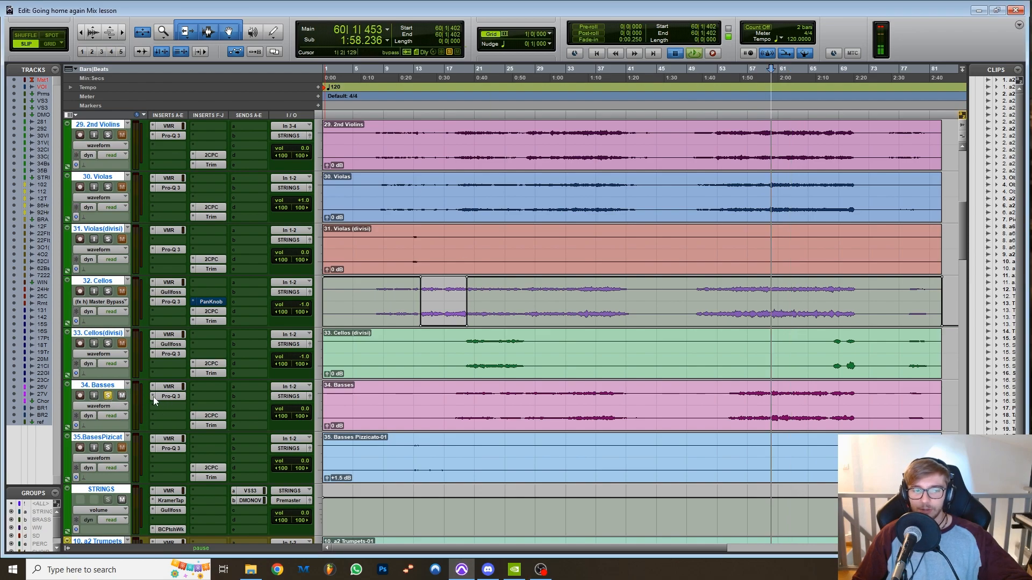
pyautogui.press('space')
pyautogui.click(163, 396)
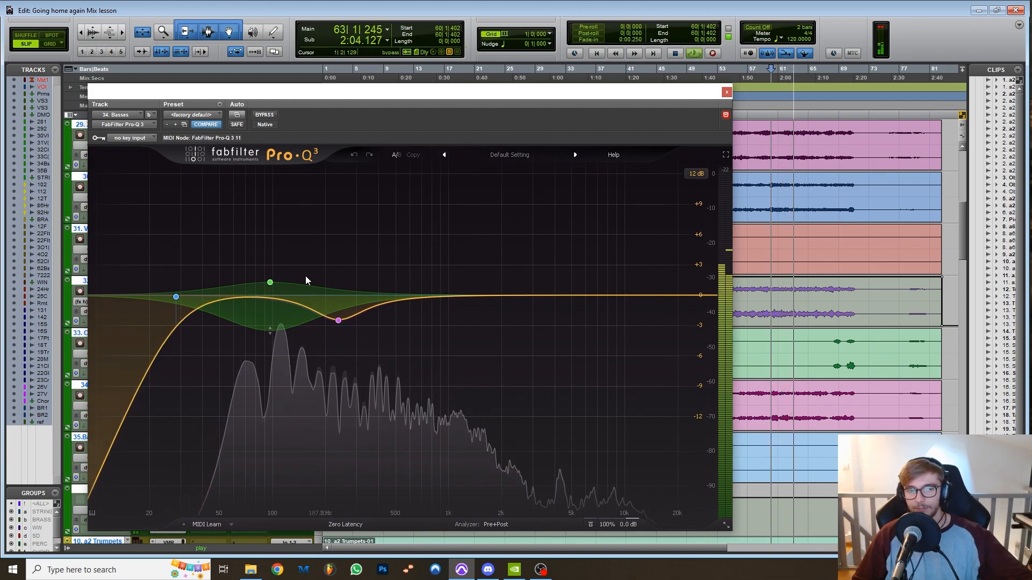
pyautogui.press('space')
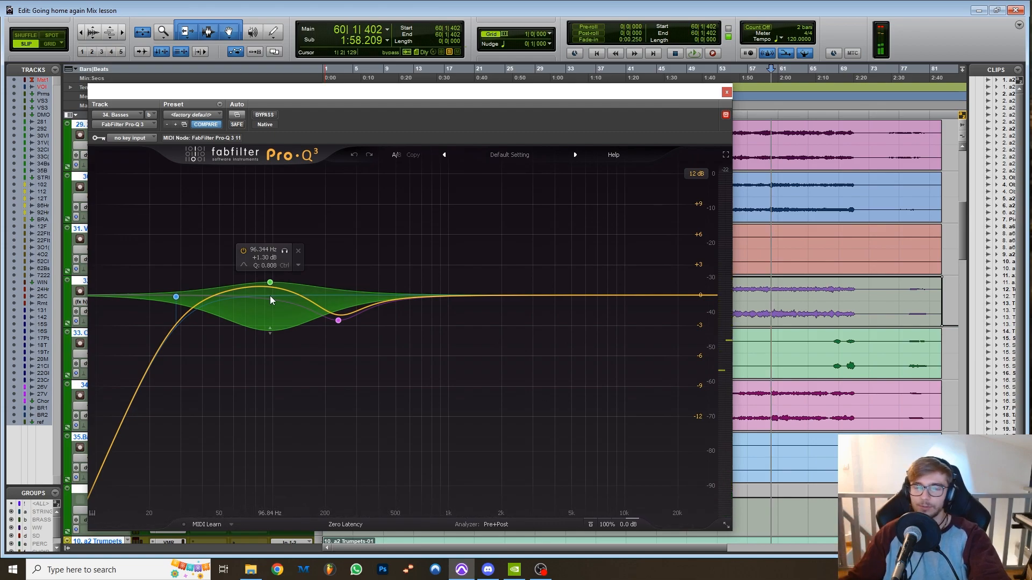
pyautogui.click(726, 93)
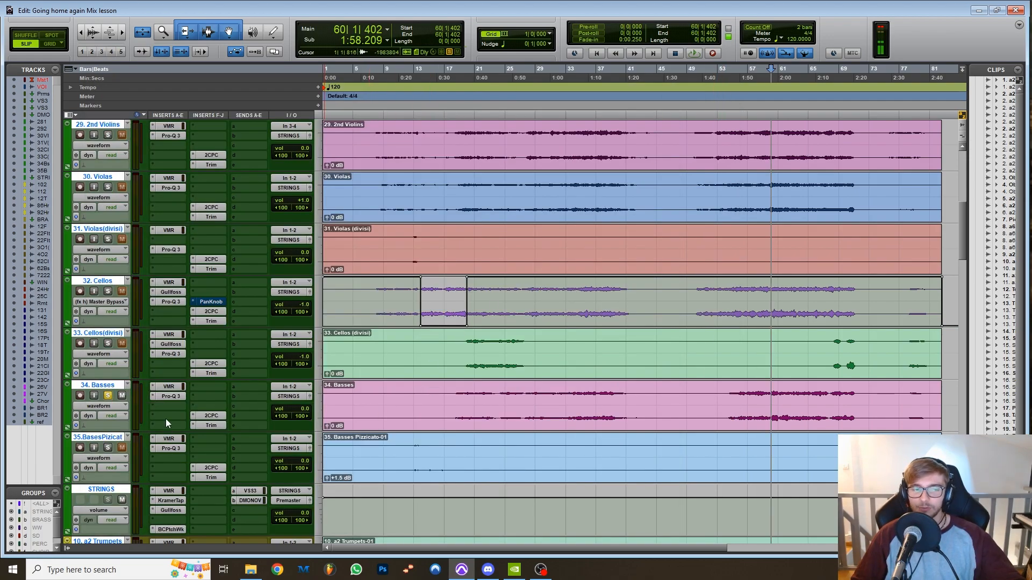
# Reopen the Basses track's Pro-Q 3 and examine its dynamic bell band near 100 Hz.
pyautogui.click(170, 397)
pyautogui.moveTo(265, 318); pyautogui.dragTo(269, 285)
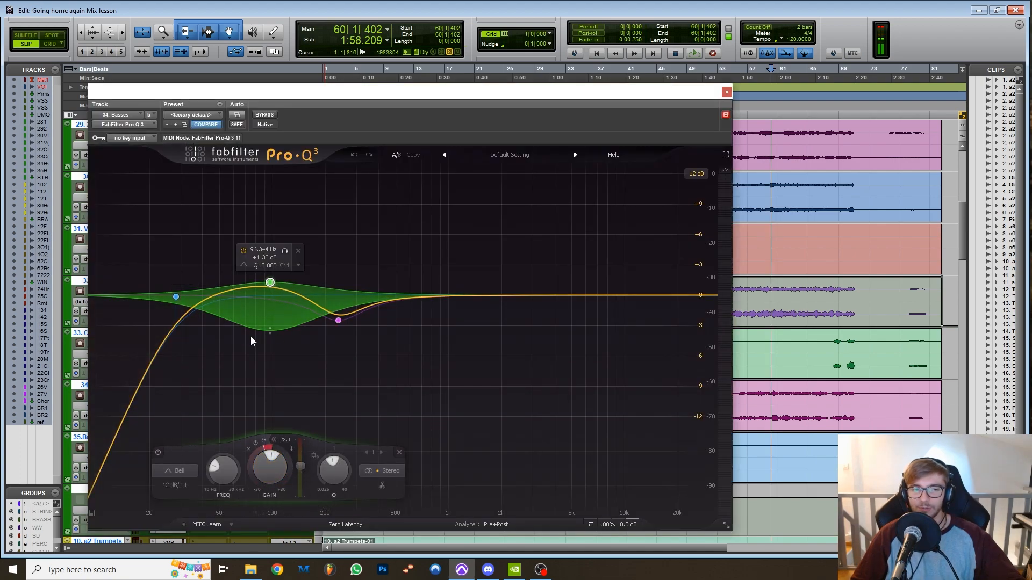
pyautogui.click(726, 92)
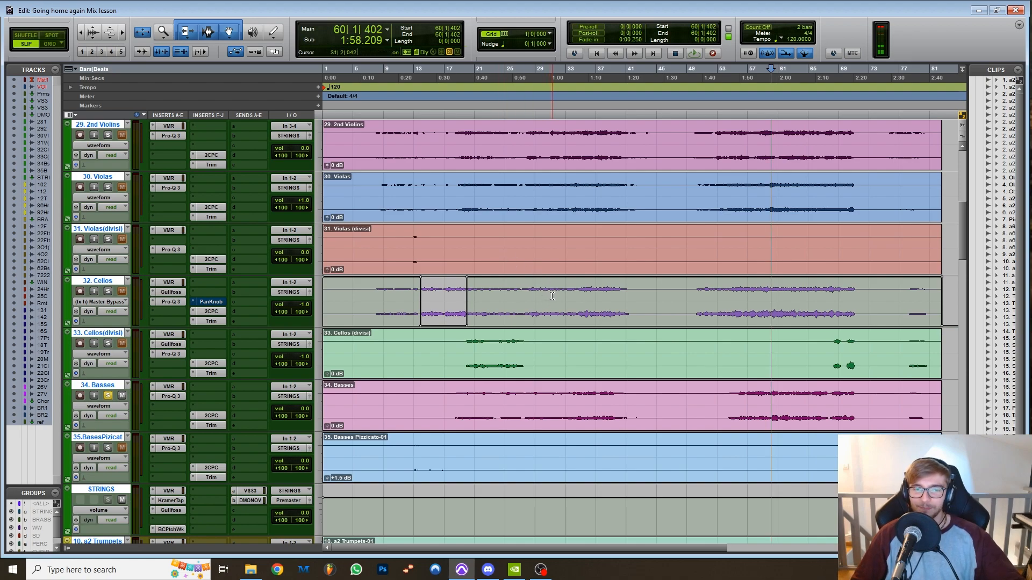
# Solo the 8. a6 Horns track and play it from bar 56, with the timeline zoomed in on the passage.
pyautogui.scroll(-4, 552, 296)
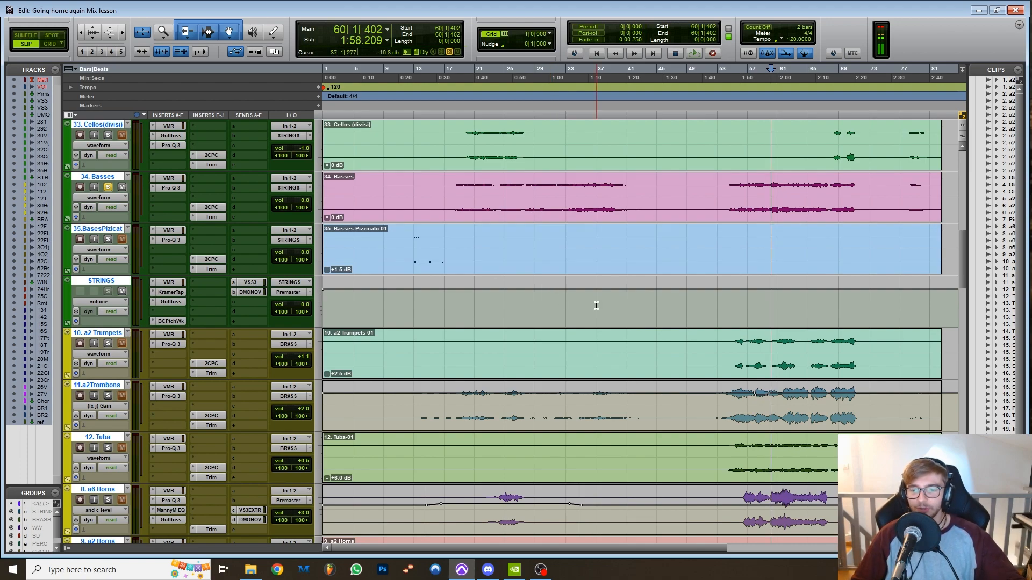
pyautogui.scroll(-4, 597, 305)
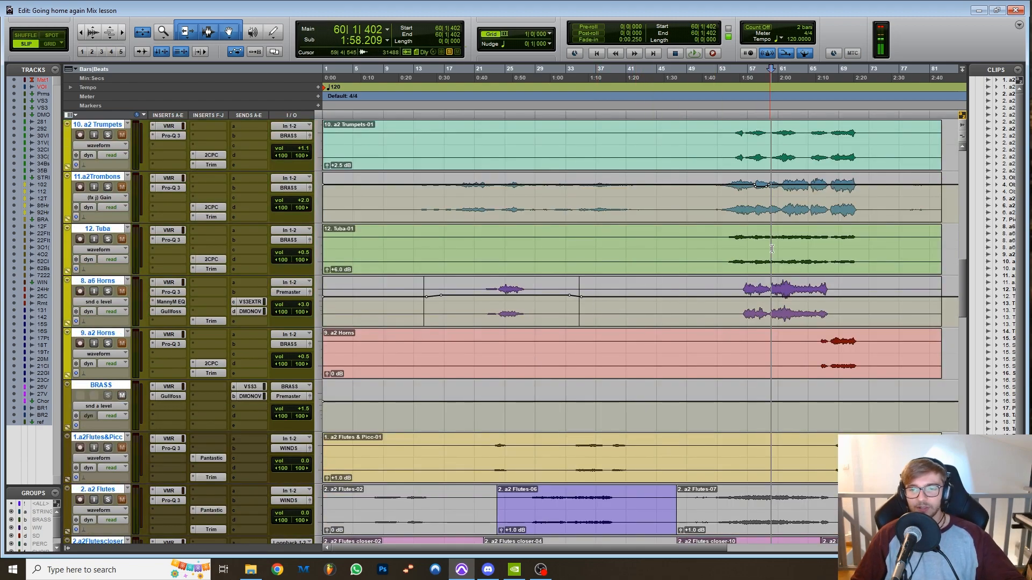
pyautogui.click(775, 69)
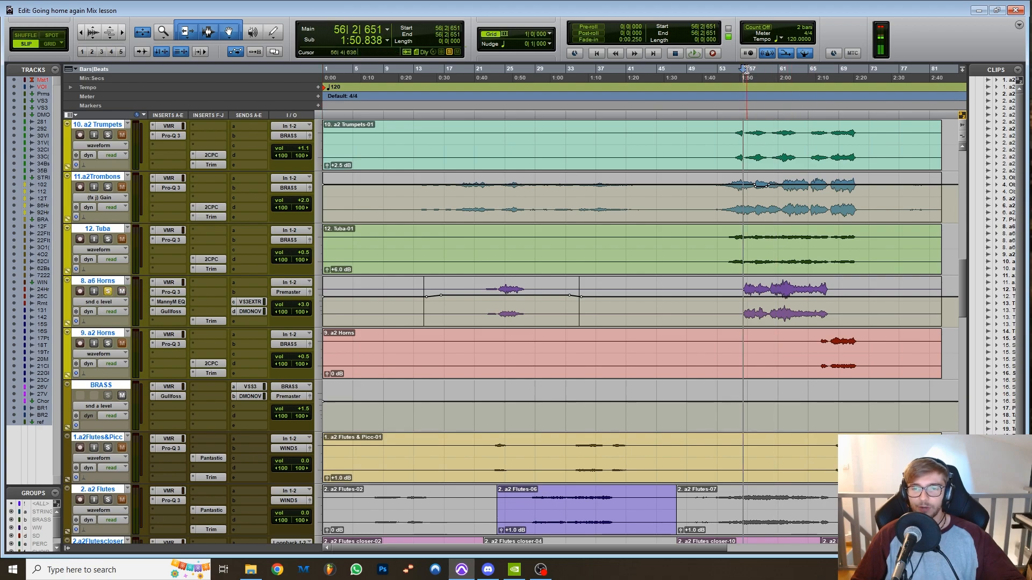
pyautogui.press('space')
pyautogui.press('t')
pyautogui.hscroll(1, 551, 336)
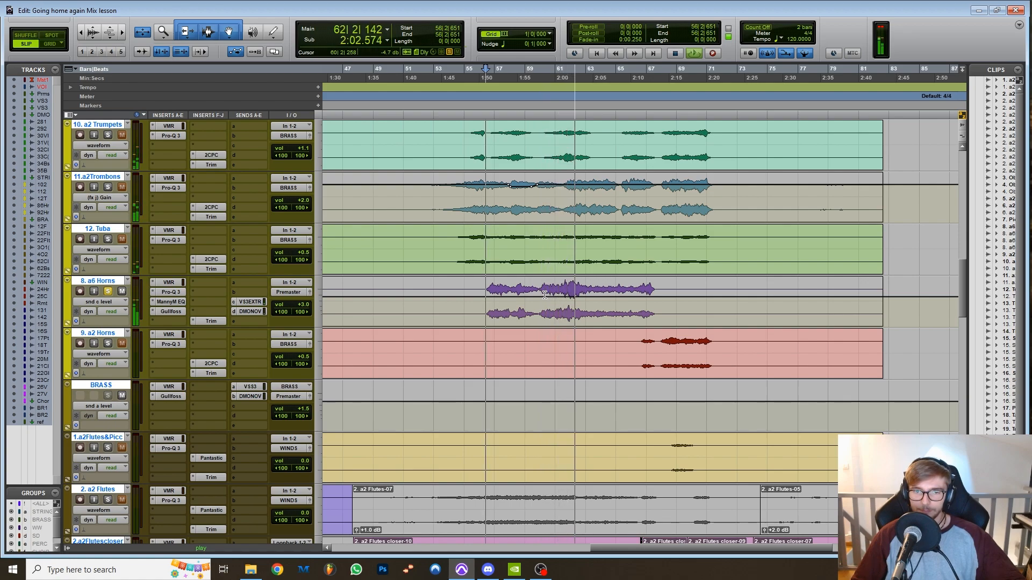
pyautogui.press('space')
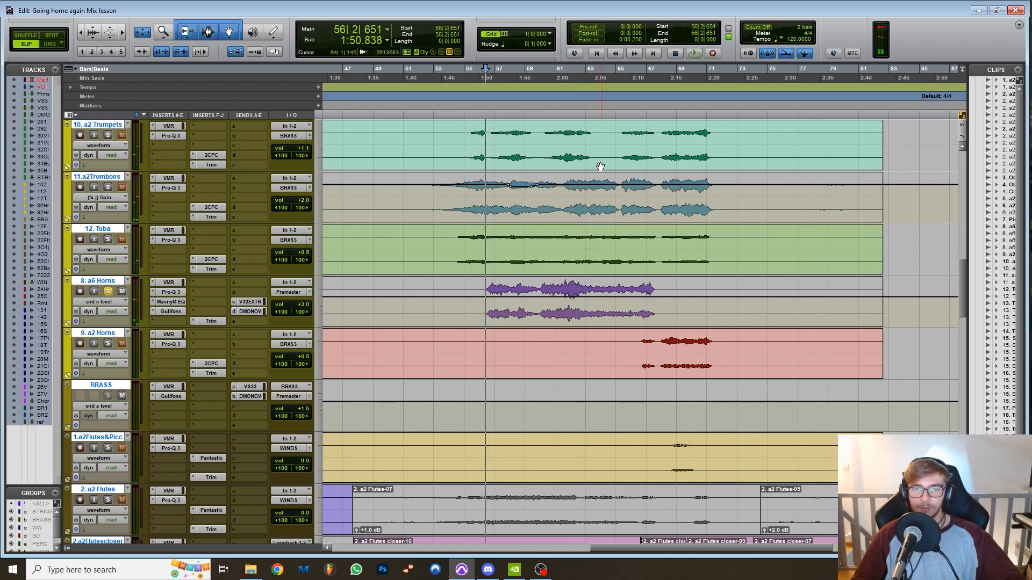
# Open the Pro-Q 3 on 8. a6 Horns, move its window aside, and play the horns from bar 60.
pyautogui.click(566, 69)
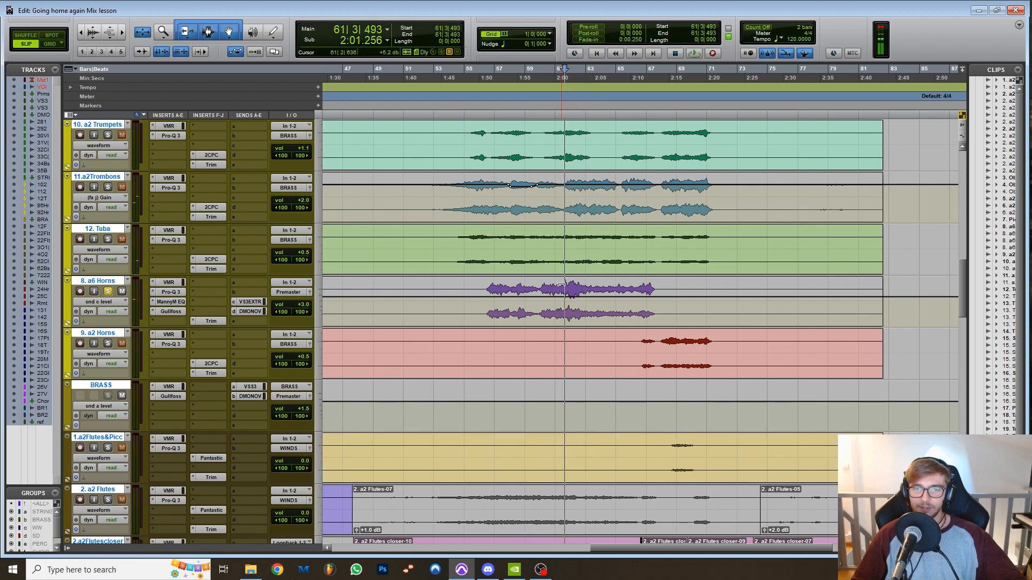
pyautogui.click(171, 293)
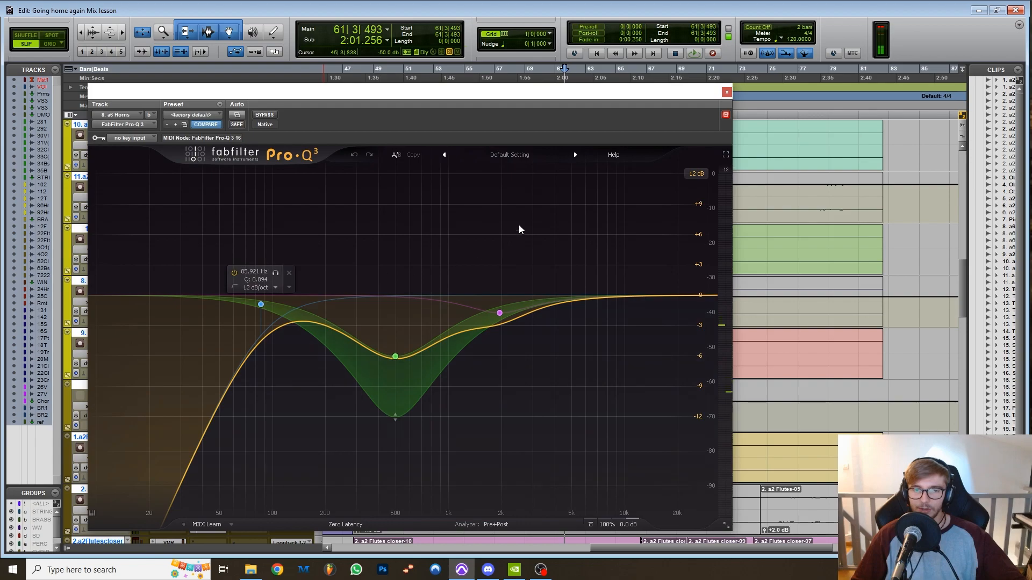
pyautogui.moveTo(542, 100); pyautogui.dragTo(375, 83)
pyautogui.press('space')
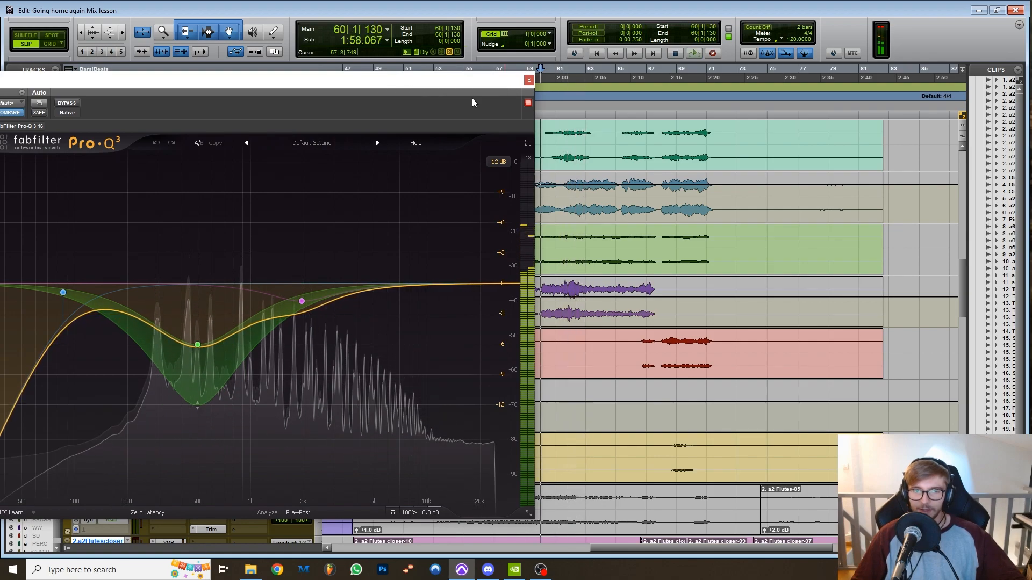
pyautogui.press('space')
# Bypass the horns' Pro-Q 3 to compare playback from bar 60, re-enable it, and close the plug-in.
pyautogui.click(67, 103)
pyautogui.press('space')
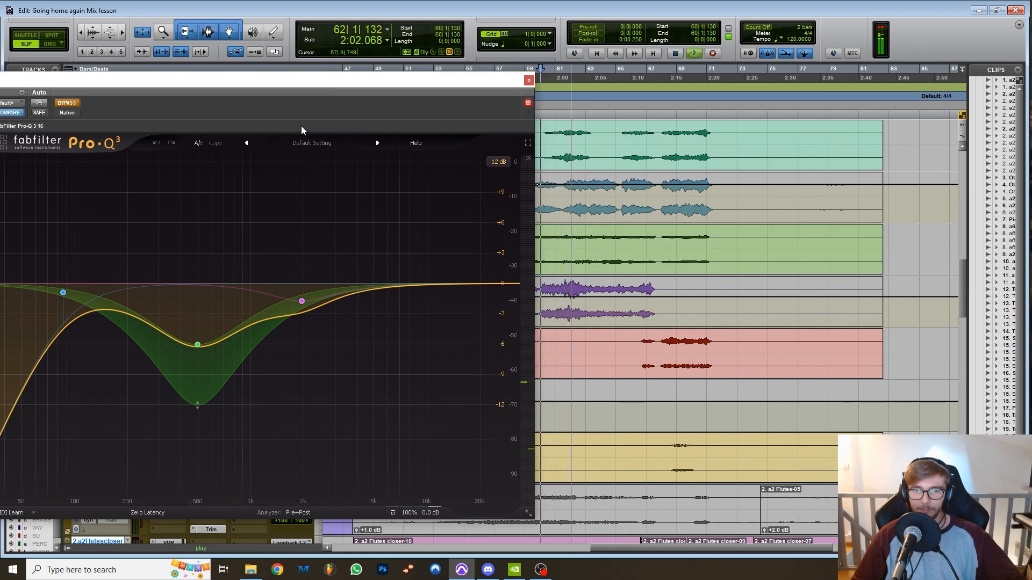
pyautogui.press('space')
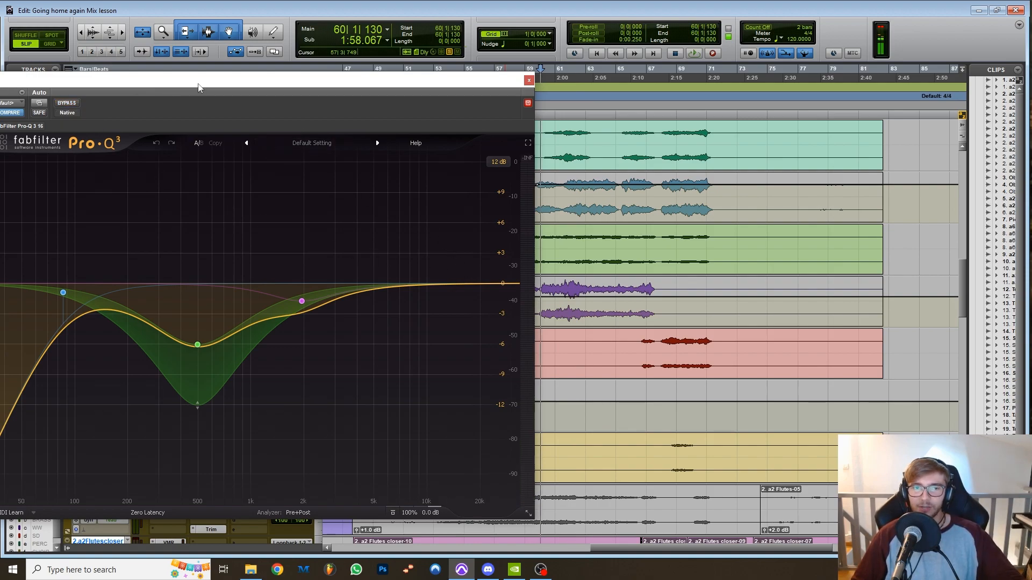
pyautogui.moveTo(199, 88); pyautogui.dragTo(131, 178)
pyautogui.click(461, 170)
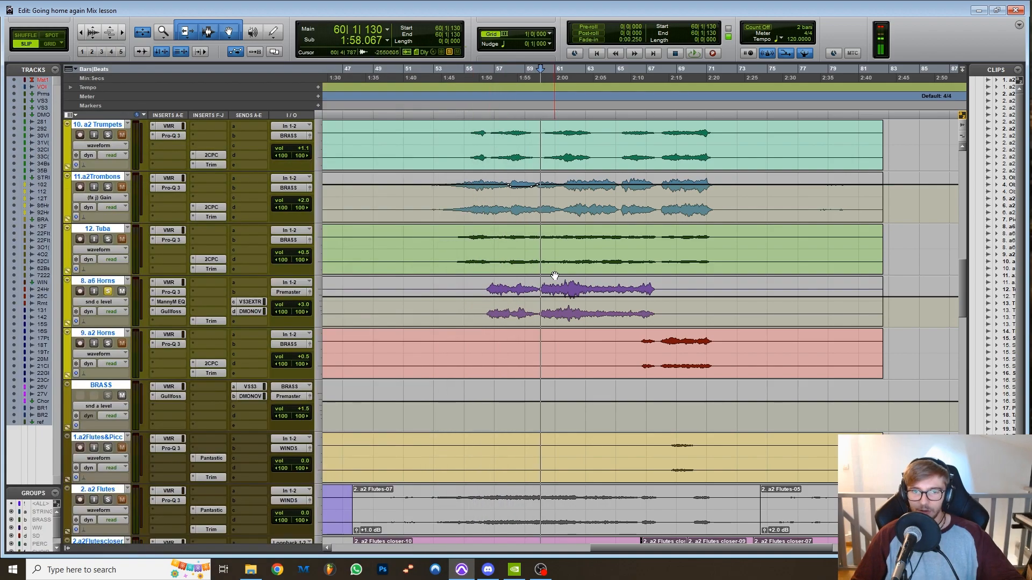
# Zoom in on the loud 8. a6 Horns passage around bars 61 to 62 and play it from bar 61.
pyautogui.moveTo(565, 309); pyautogui.dragTo(578, 312)
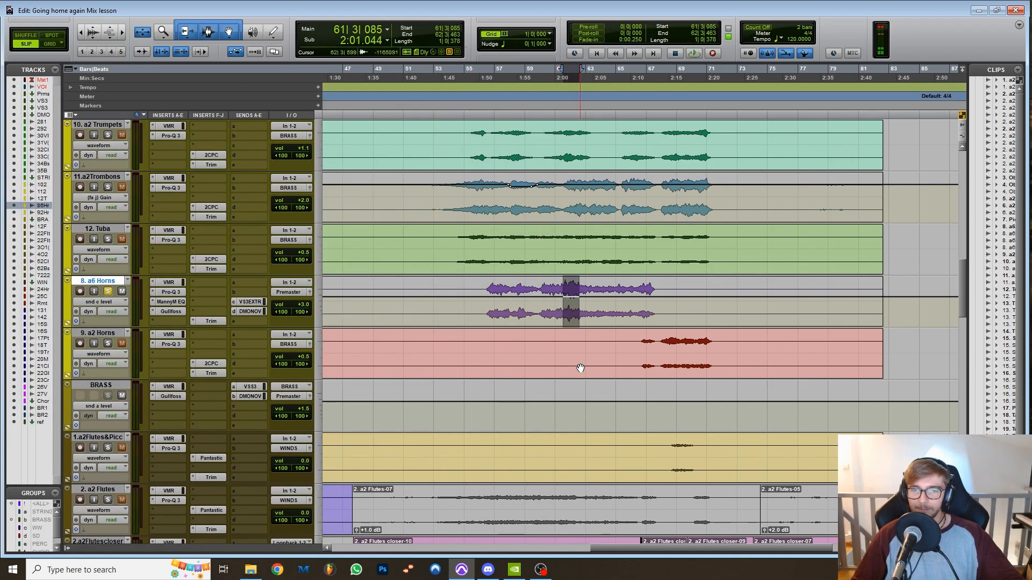
pyautogui.hotkey('ctrl', ']')
pyautogui.click(609, 310)
pyautogui.moveTo(678, 313); pyautogui.dragTo(710, 314)
pyautogui.click(603, 313)
pyautogui.press('space')
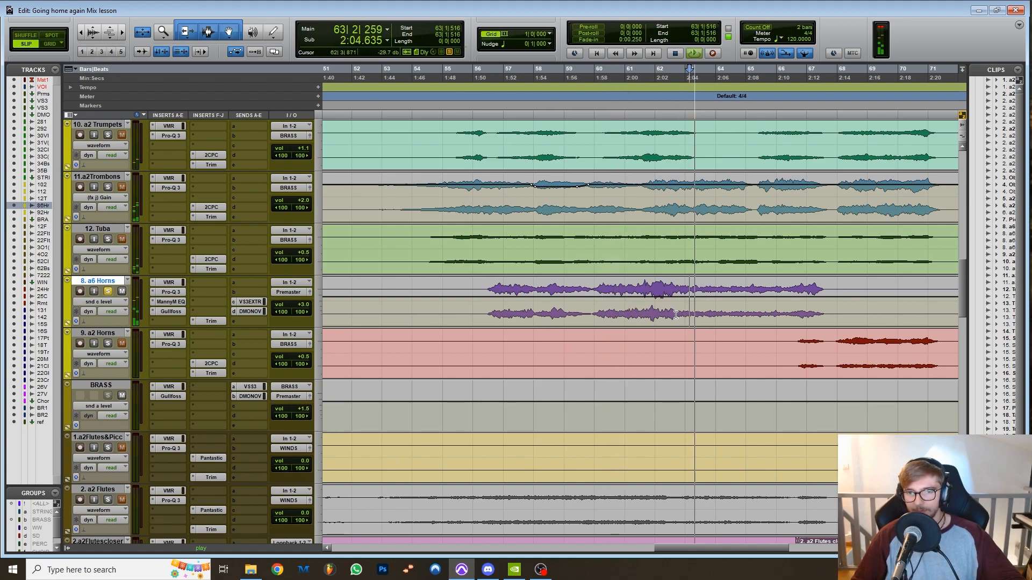
pyautogui.click(648, 317)
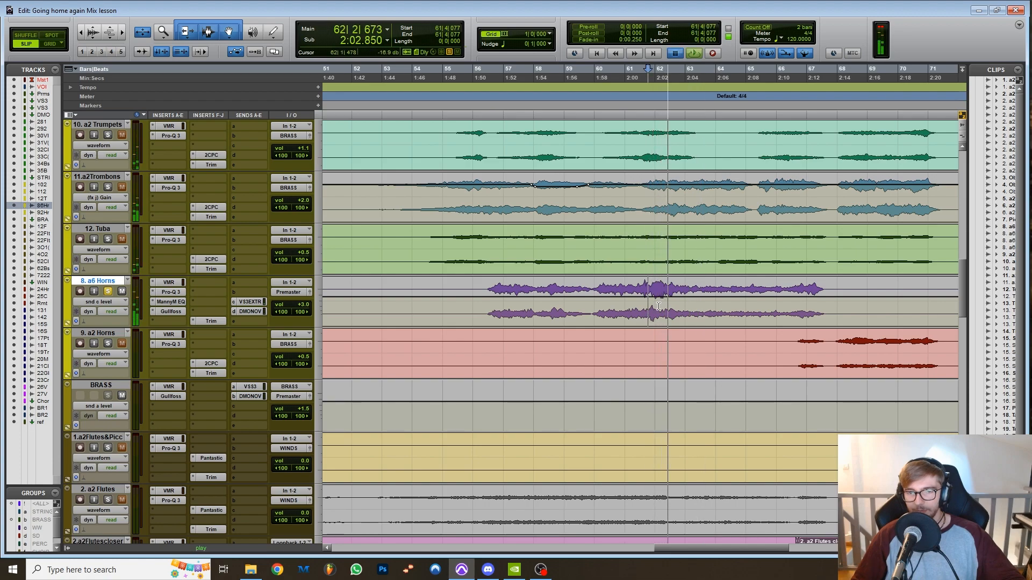
pyautogui.press('space')
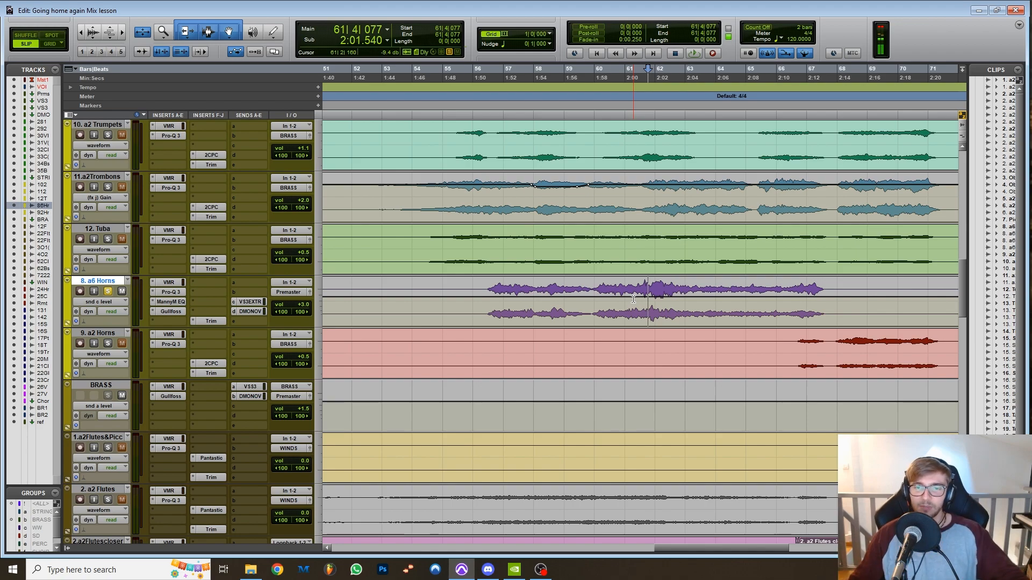
# Reopen the Pro-Q 3 on 8. a6 Horns and examine its dynamic cut at 500 Hz.
pyautogui.click(171, 292)
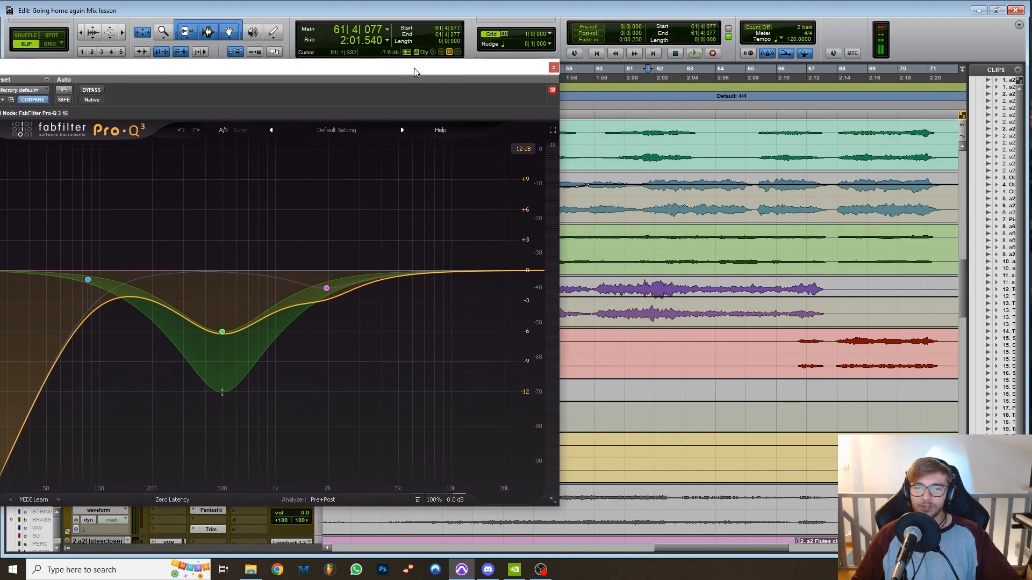
pyautogui.moveTo(414, 68); pyautogui.dragTo(417, 67)
pyautogui.moveTo(207, 342)
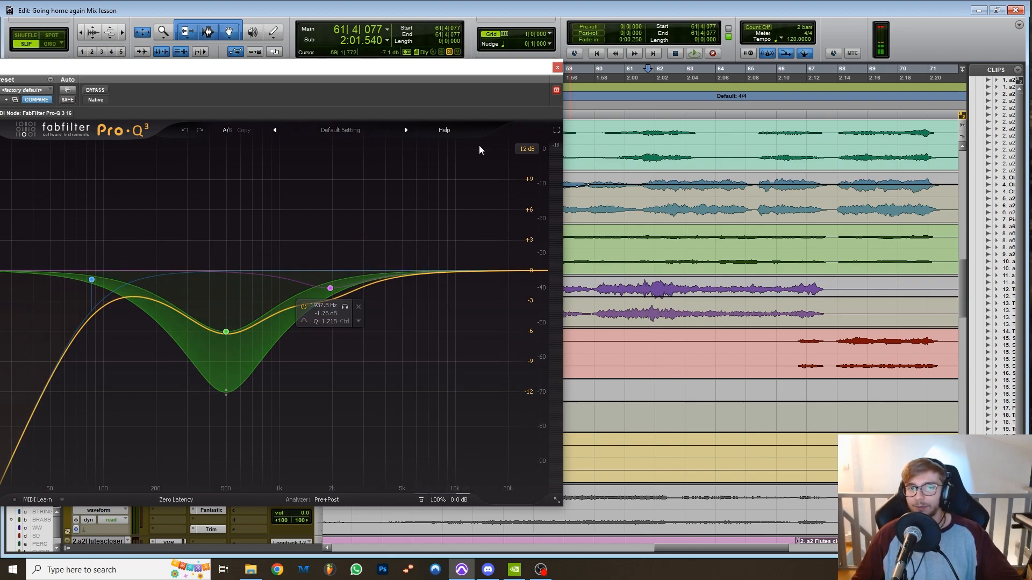
pyautogui.click(557, 67)
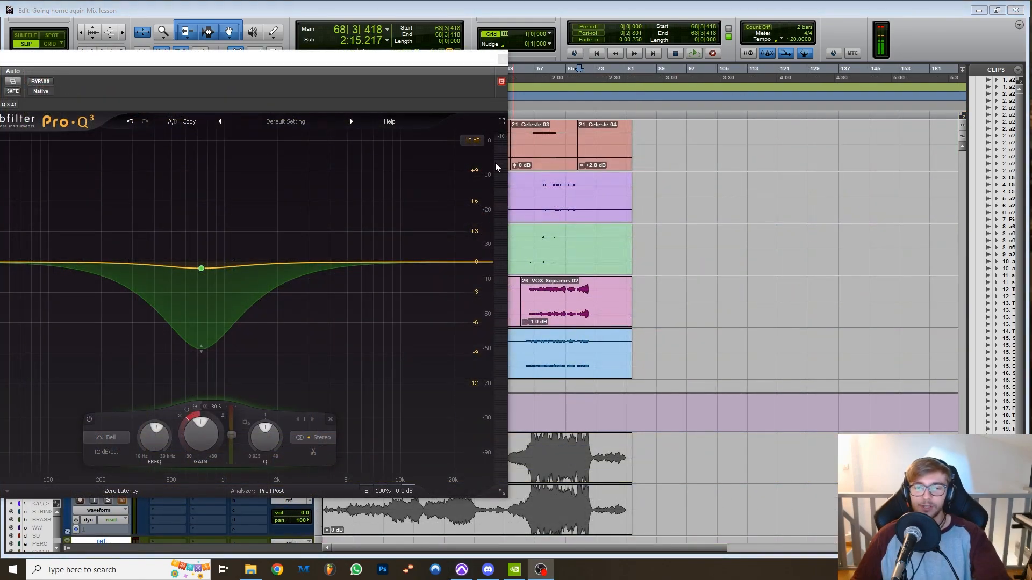
# Play from bar 59 and from bar 67 while watching the dynamic 738 Hz band react in the open Pro-Q 3.
pyautogui.click(557, 71)
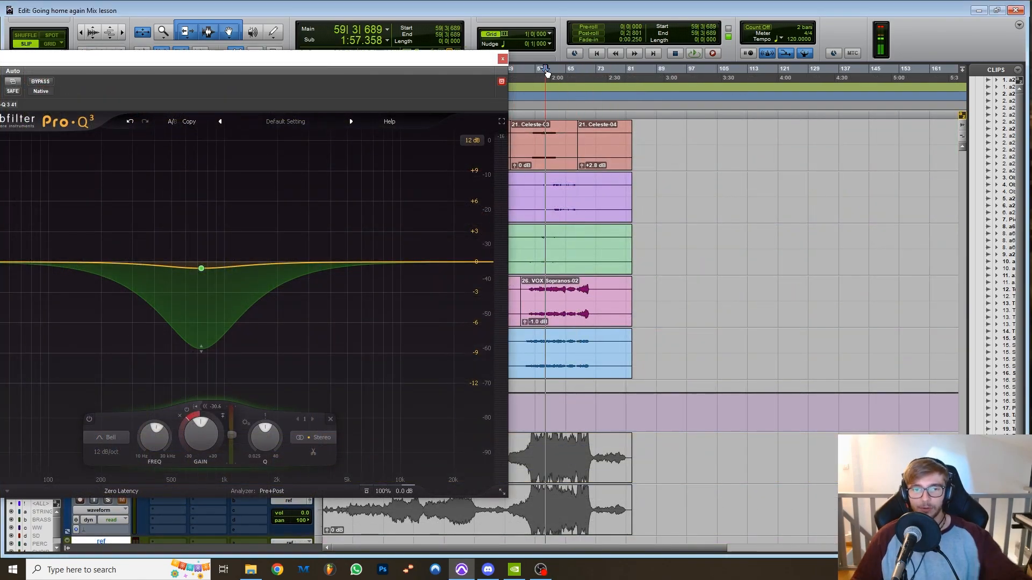
pyautogui.press('space')
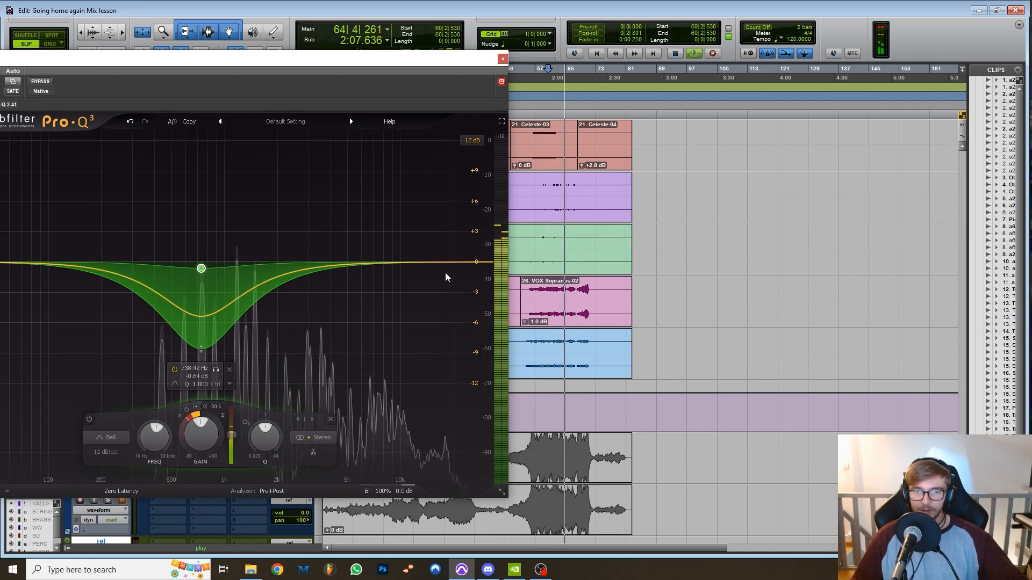
pyautogui.click(576, 71)
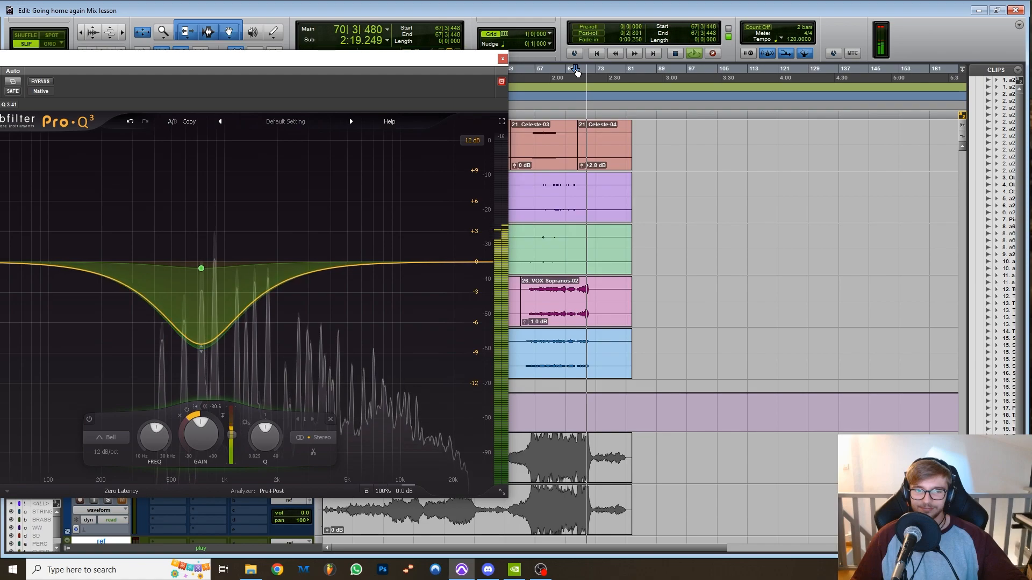
pyautogui.press('space')
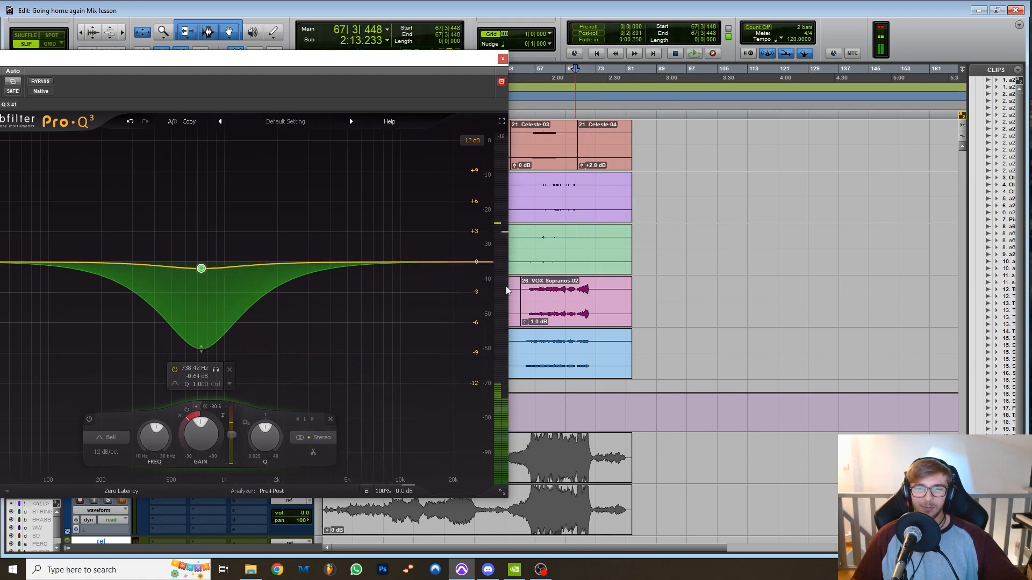
# Deepen the 738 Hz band's dynamic range to about -13 dB and play from bar 69.
pyautogui.click(582, 70)
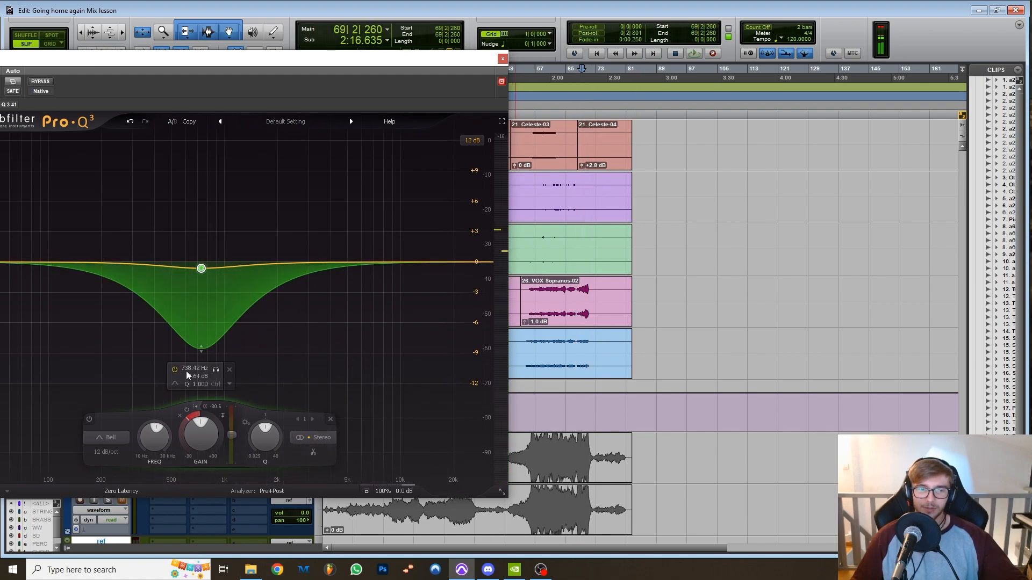
pyautogui.moveTo(183, 437); pyautogui.dragTo(198, 455)
pyautogui.press('space')
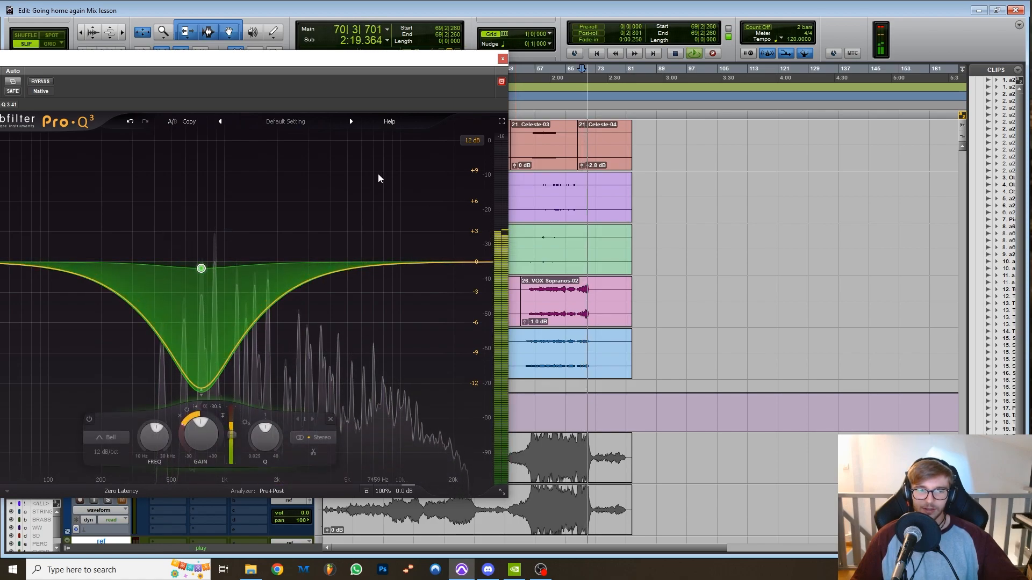
pyautogui.press('space')
# Compare how the deepened 738 Hz dynamic cut reacts when playing from bar 59 and from bar 70.
pyautogui.click(539, 70)
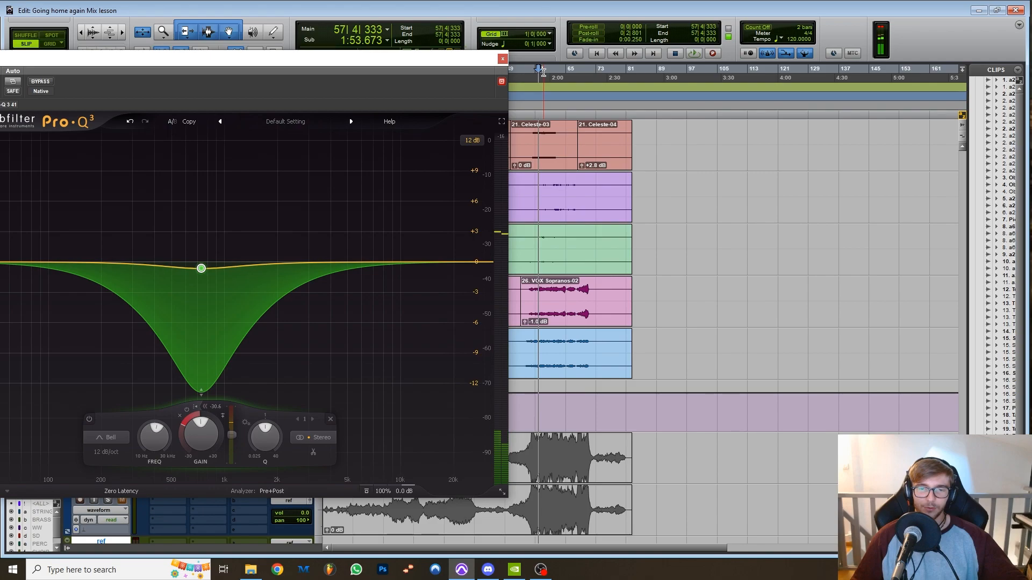
pyautogui.click(544, 70)
pyautogui.press('space')
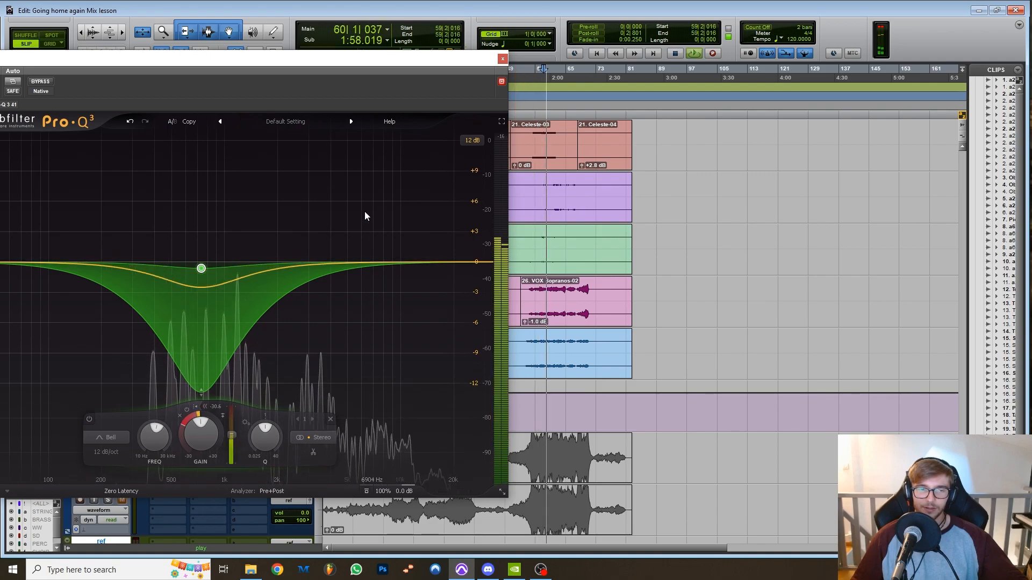
pyautogui.press('space')
pyautogui.press('space')
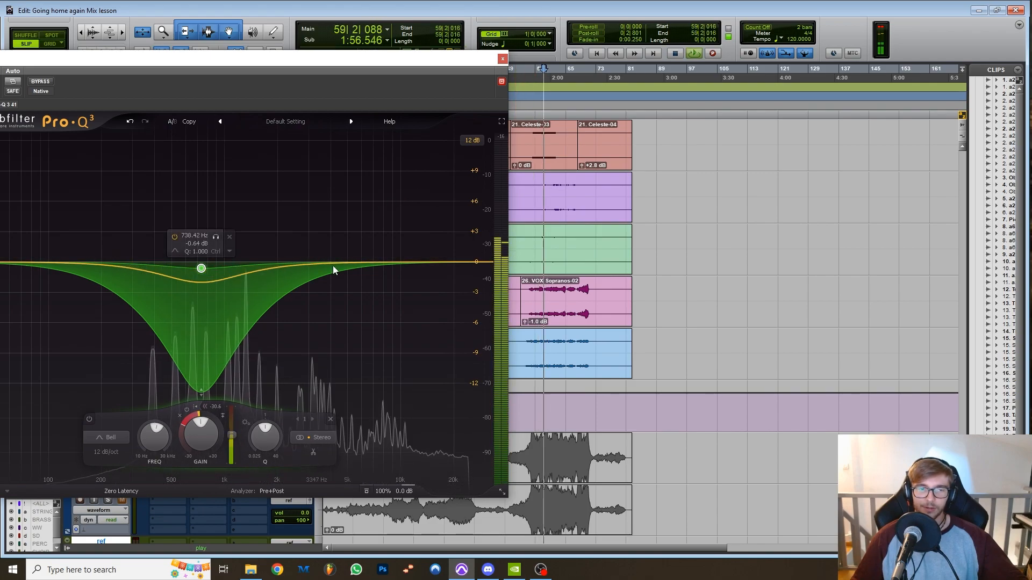
pyautogui.click(585, 70)
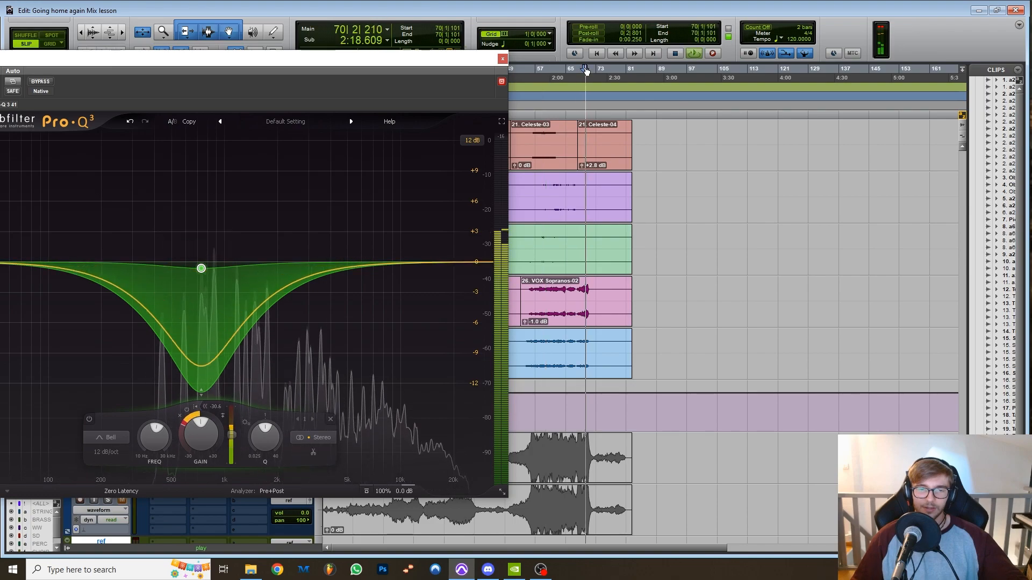
# Try a boosted band above the 738 Hz dynamic cut in Pro-Q 3 during playback, and remove it.
pyautogui.press('space')
pyautogui.press('space')
pyautogui.moveTo(356, 263); pyautogui.dragTo(329, 235)
pyautogui.press('space')
pyautogui.rightClick(328, 233)
pyautogui.click(362, 332)
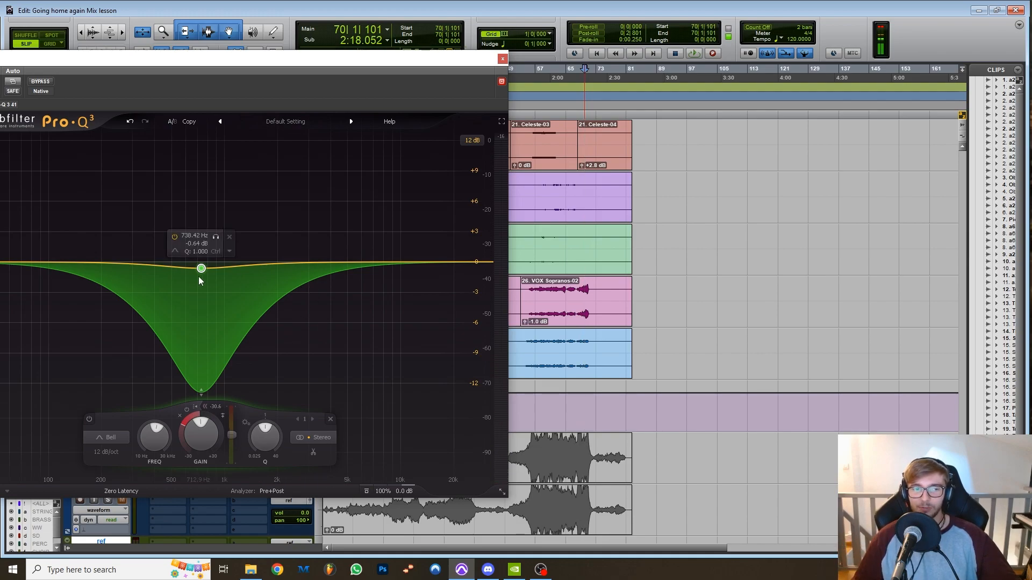
# Set the mid-frequency band's dynamic range to about -7 dB from a flat gain and close the Pro-Q 3.
pyautogui.moveTo(198, 416)
pyautogui.mouseDown()
pyautogui.moveTo(185, 415)
pyautogui.moveTo(197, 396)
pyautogui.mouseUp()
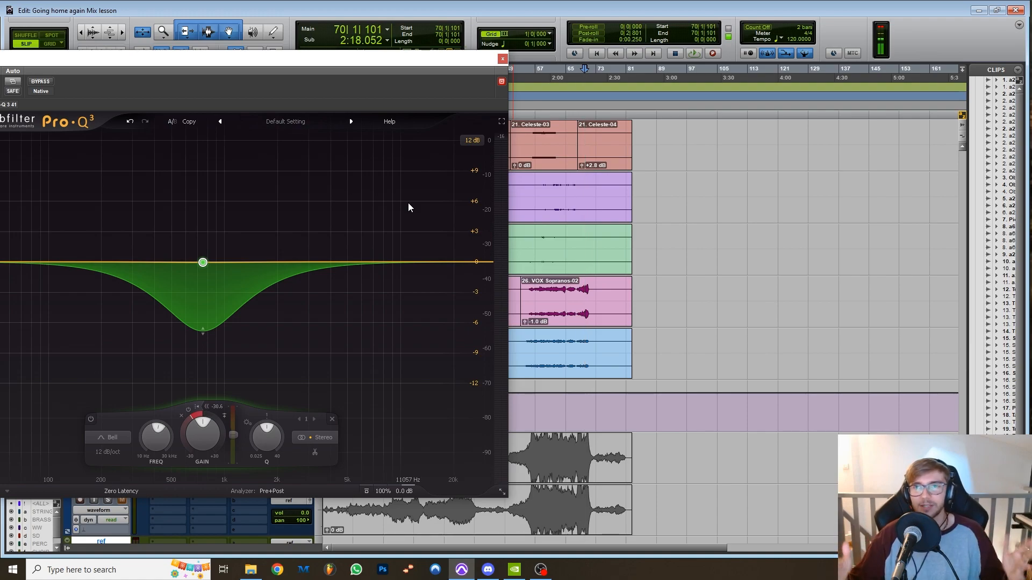
pyautogui.click(503, 59)
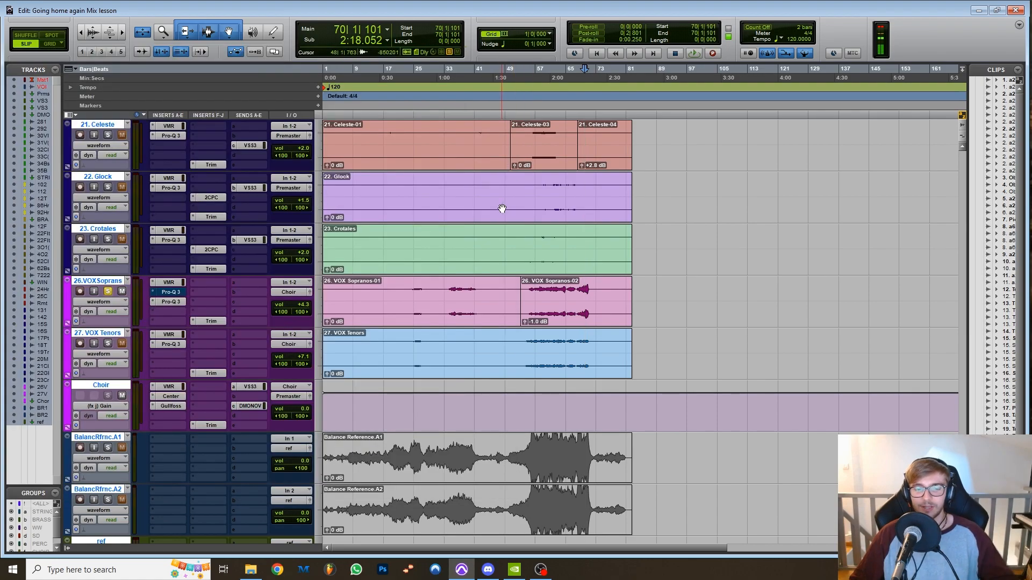
# Look through the percussion, woodwind and brass tracks and examine which ones carry a Pro-Q 3 insert.
pyautogui.scroll(4, 506, 225)
pyautogui.scroll(-2, 506, 225)
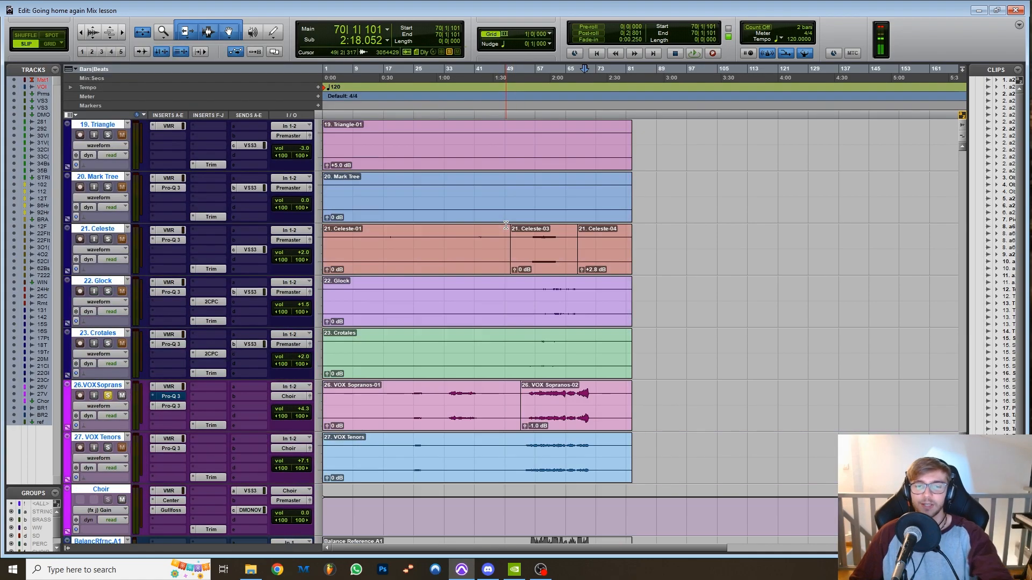
pyautogui.scroll(-1, 506, 225)
pyautogui.scroll(8, 506, 225)
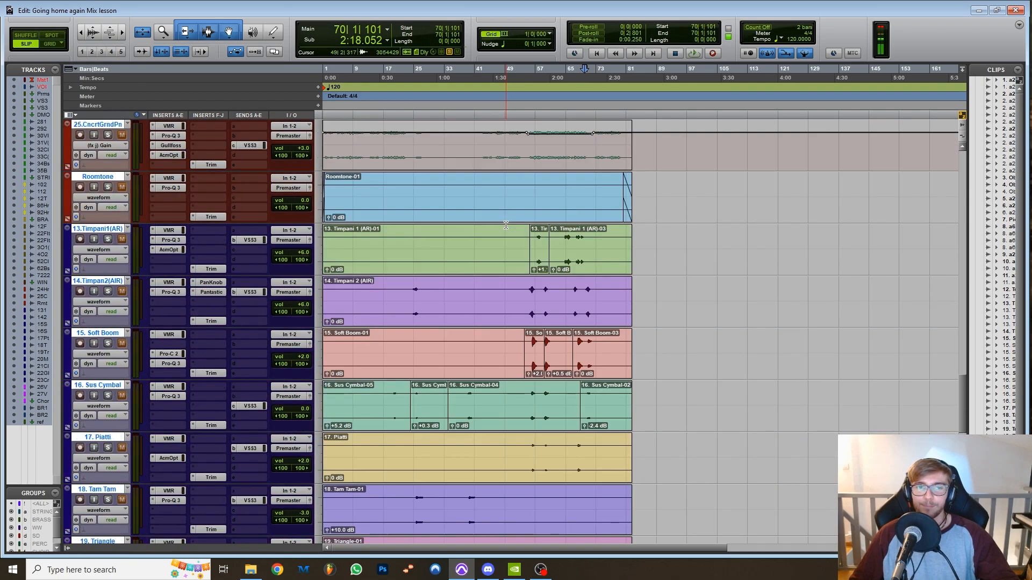
pyautogui.scroll(15, 506, 225)
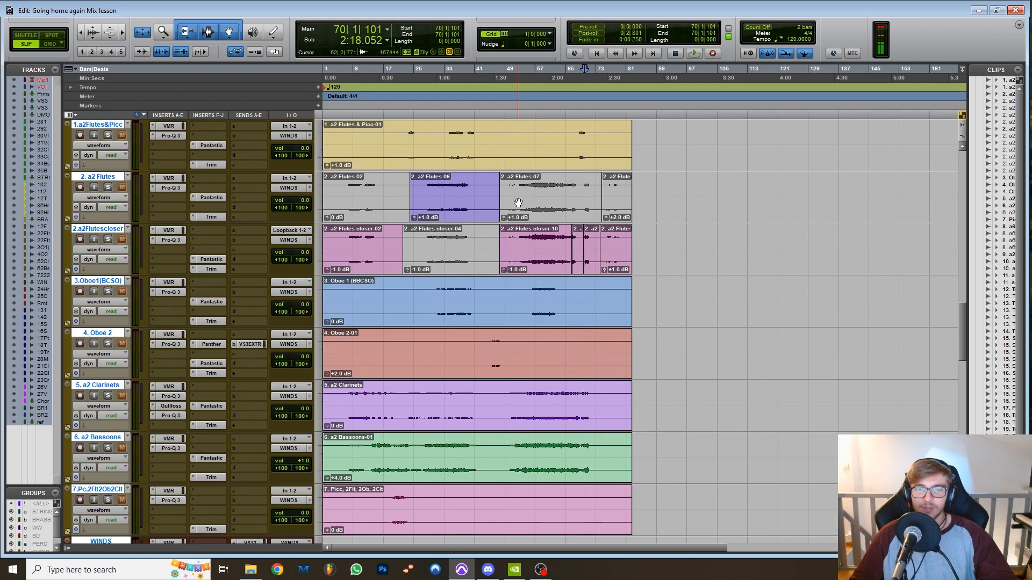
pyautogui.scroll(-3, 513, 212)
pyautogui.scroll(4, 516, 207)
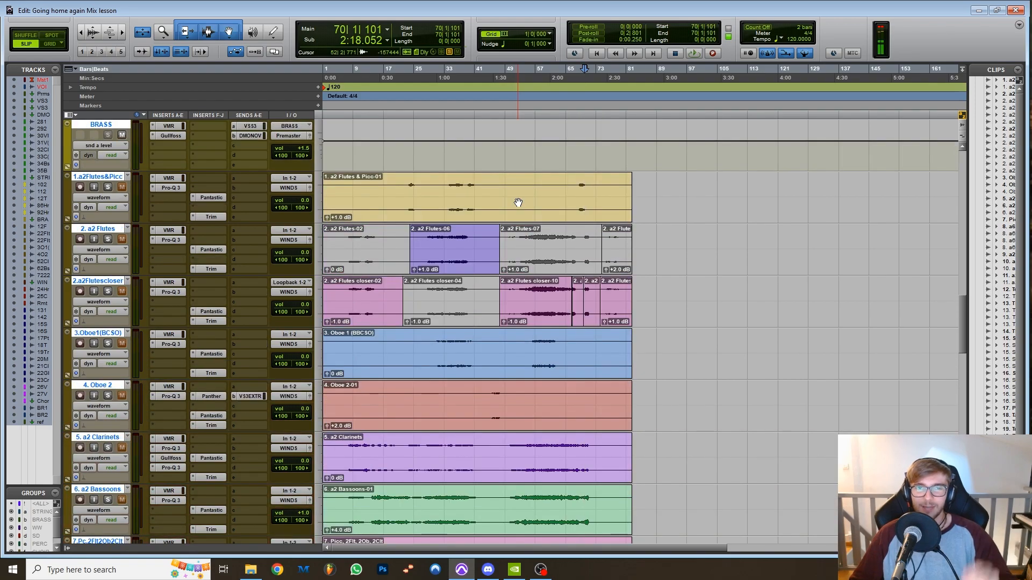
pyautogui.scroll(-3, 518, 202)
pyautogui.scroll(9, 516, 207)
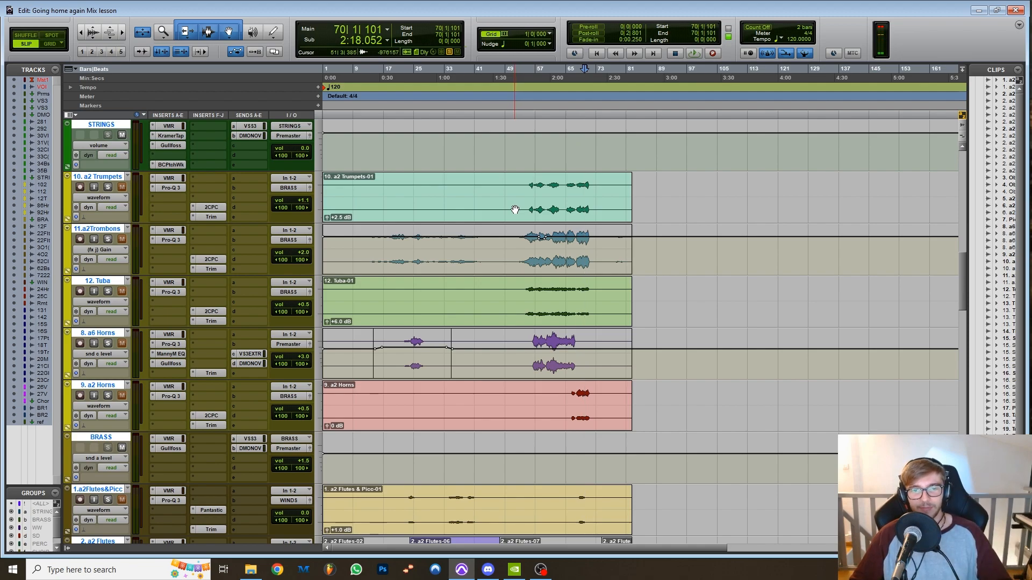
pyautogui.scroll(-4, 540, 188)
# Bypass the second Pro-Q 3 on the soloed 26. VOX Sopranos track and play from bar 61.
pyautogui.click(547, 147)
pyautogui.click(551, 148)
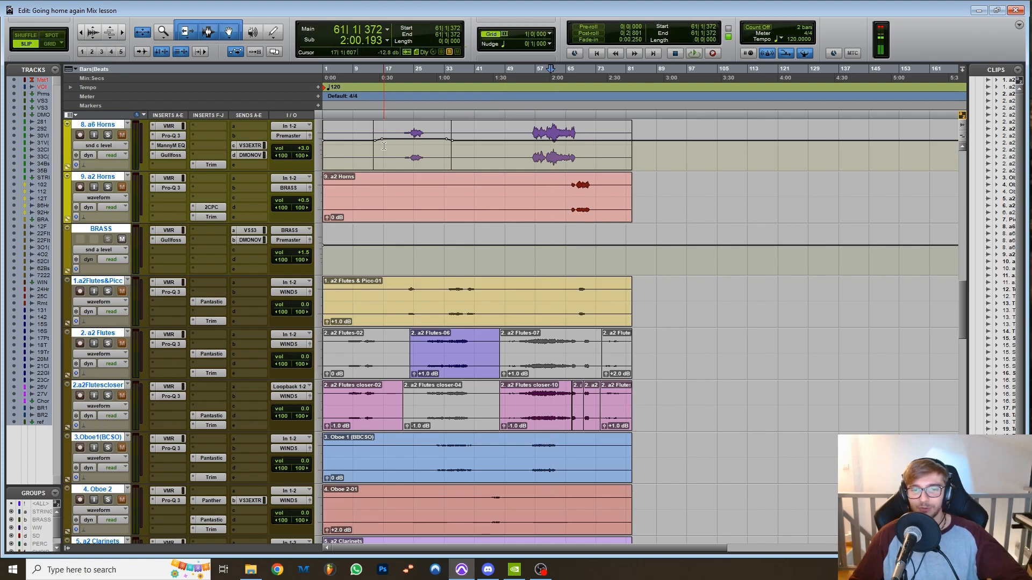
pyautogui.scroll(-15, 583, 210)
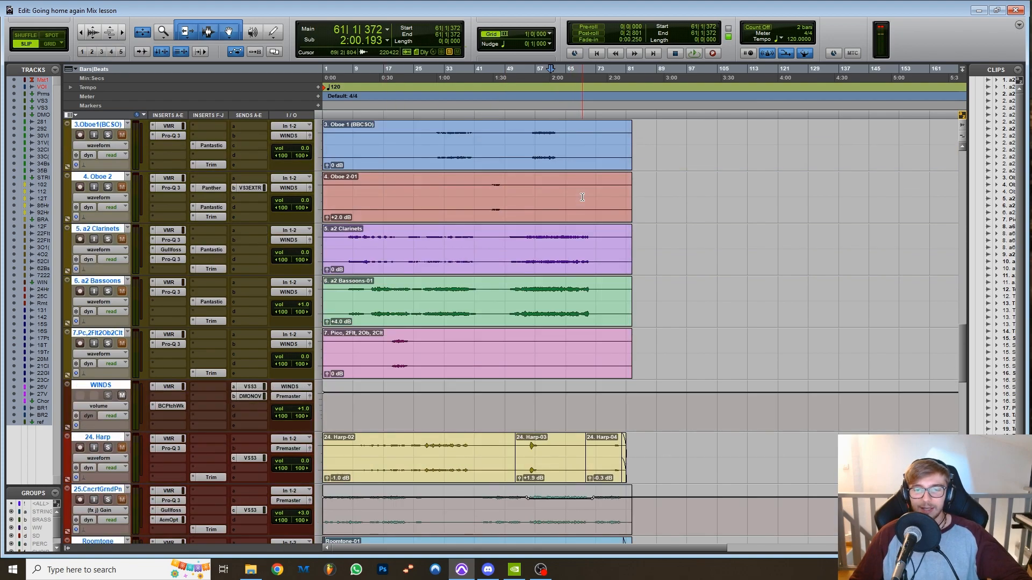
pyautogui.scroll(-15, 586, 355)
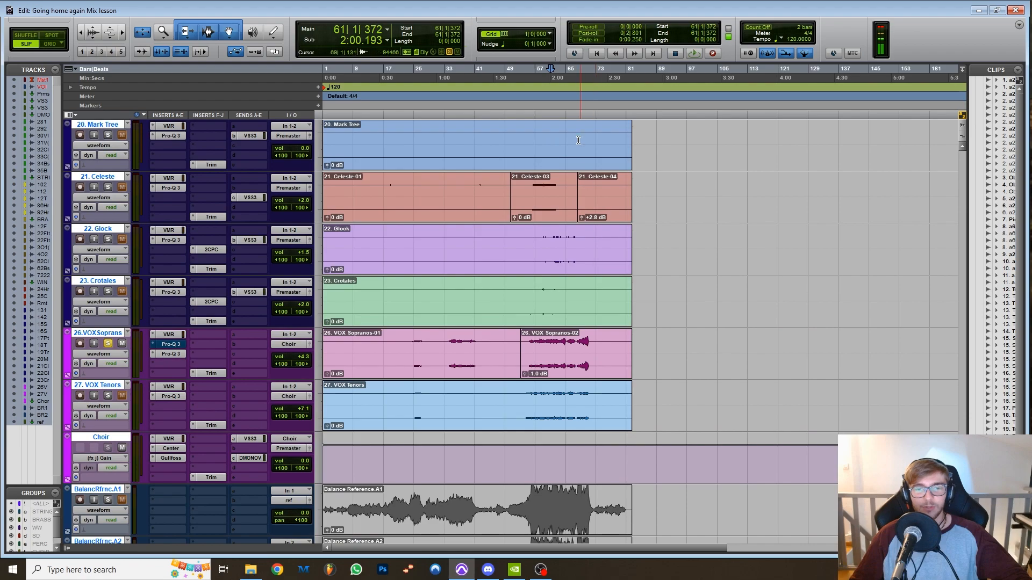
pyautogui.keyDown('ctrl'); pyautogui.click(178, 354); pyautogui.keyUp('ctrl')
pyautogui.press('space')
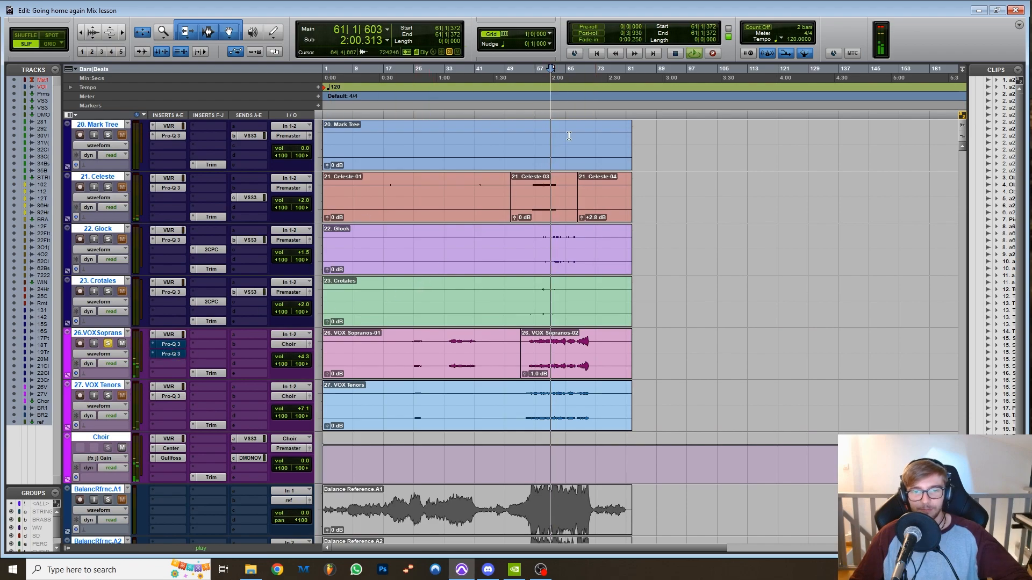
# Compare the sopranos without their Pro-Q 3 processing by playing from bars 58, 70, 60 and 69.
pyautogui.click(542, 75)
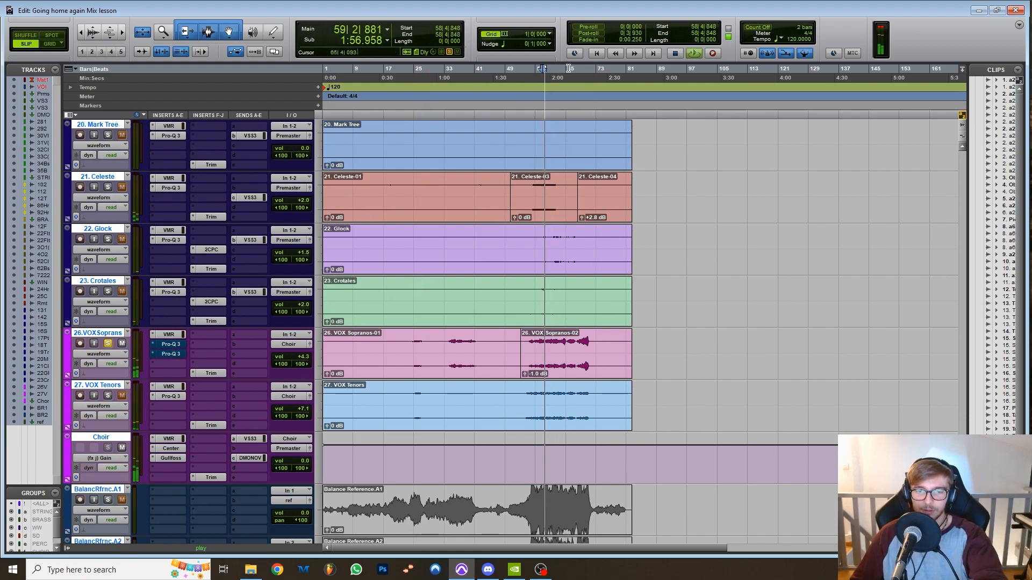
pyautogui.click(586, 76)
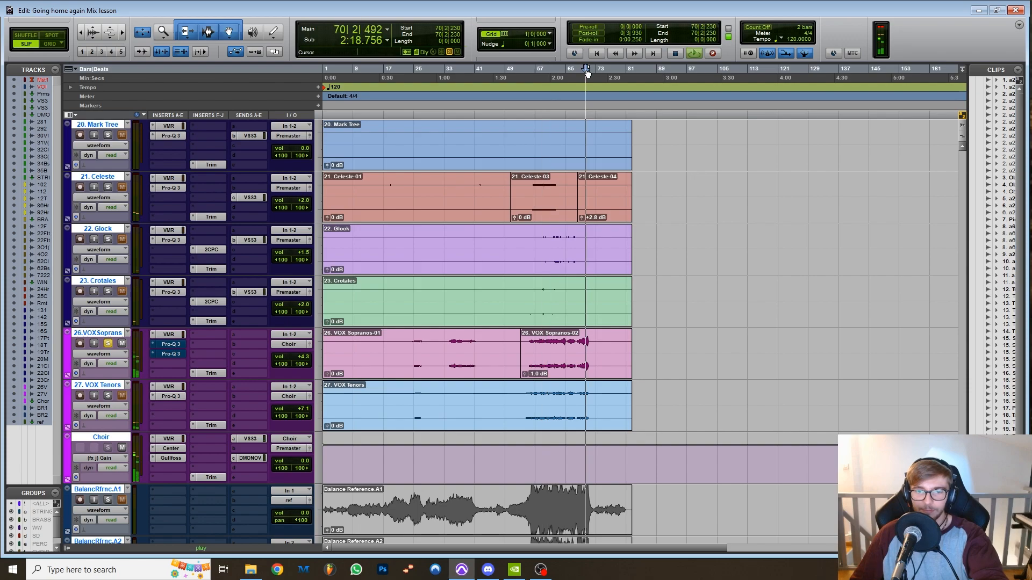
pyautogui.click(548, 75)
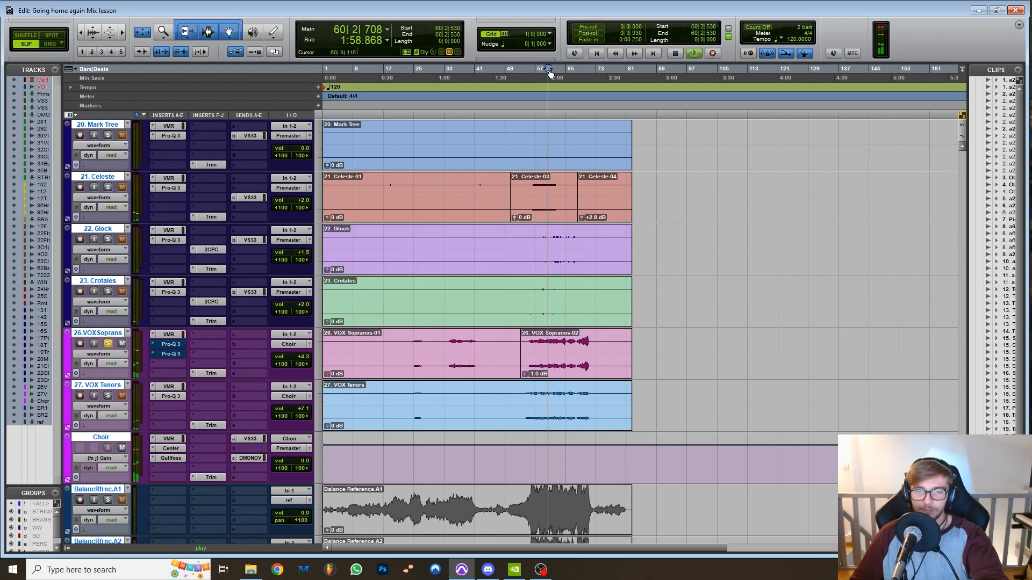
pyautogui.click(583, 76)
pyautogui.press('space')
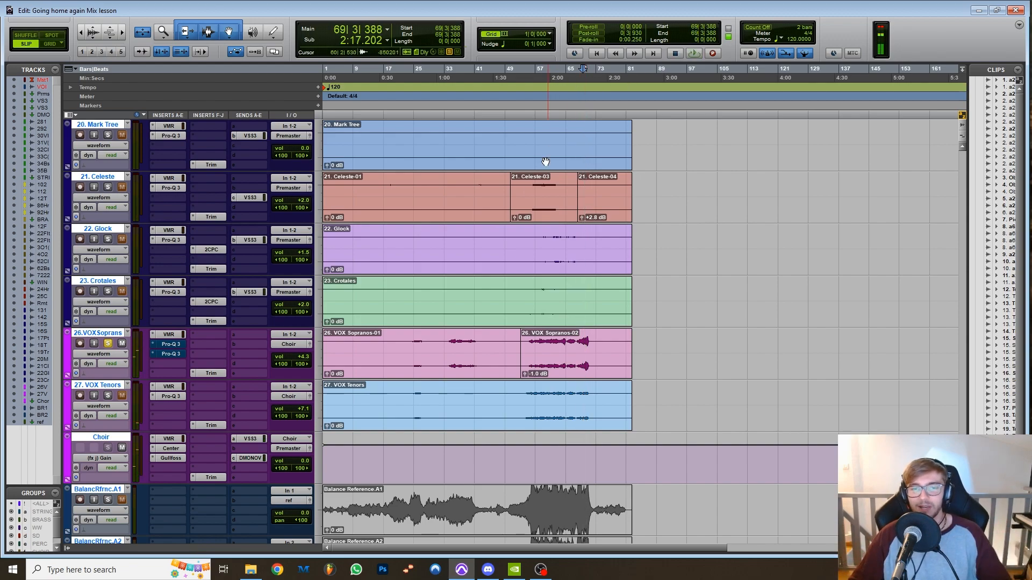
# Place the playhead at bar 56 and view the Gullfoss insert on 33. Cellos (divisi), closing it again.
pyautogui.scroll(9, 461, 280)
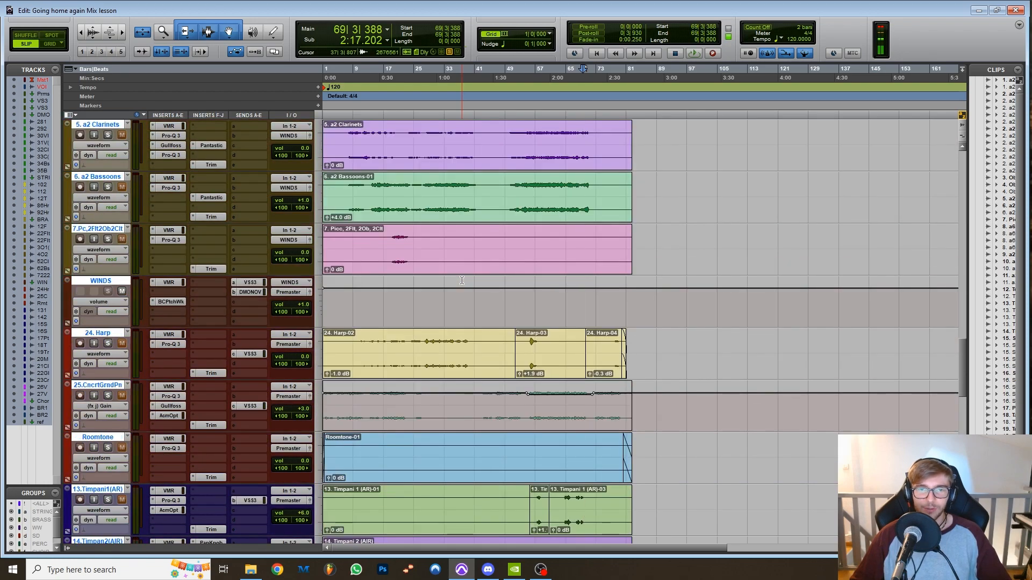
pyautogui.scroll(2, 571, 221)
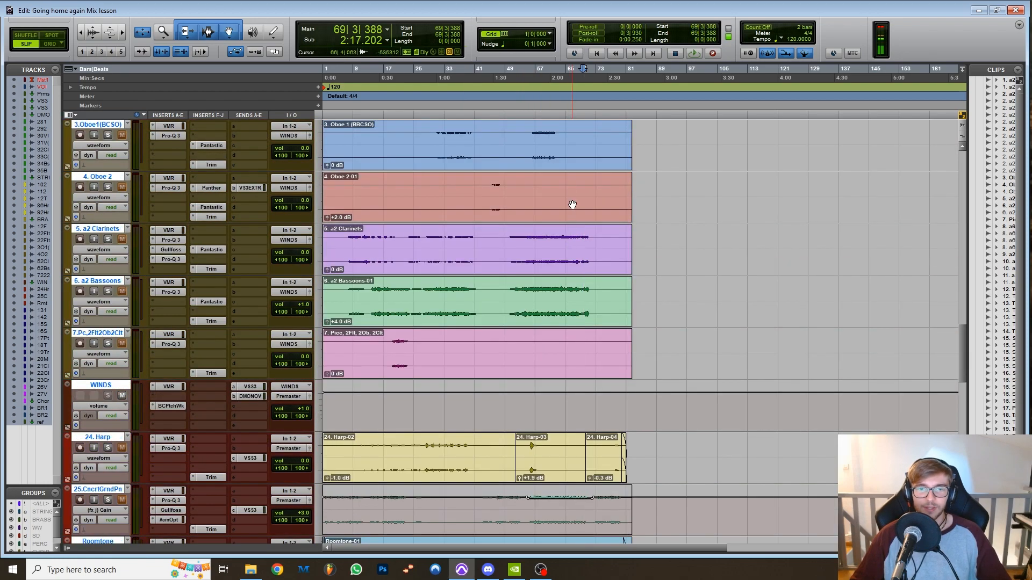
pyautogui.click(536, 69)
pyautogui.click(543, 70)
pyautogui.click(534, 70)
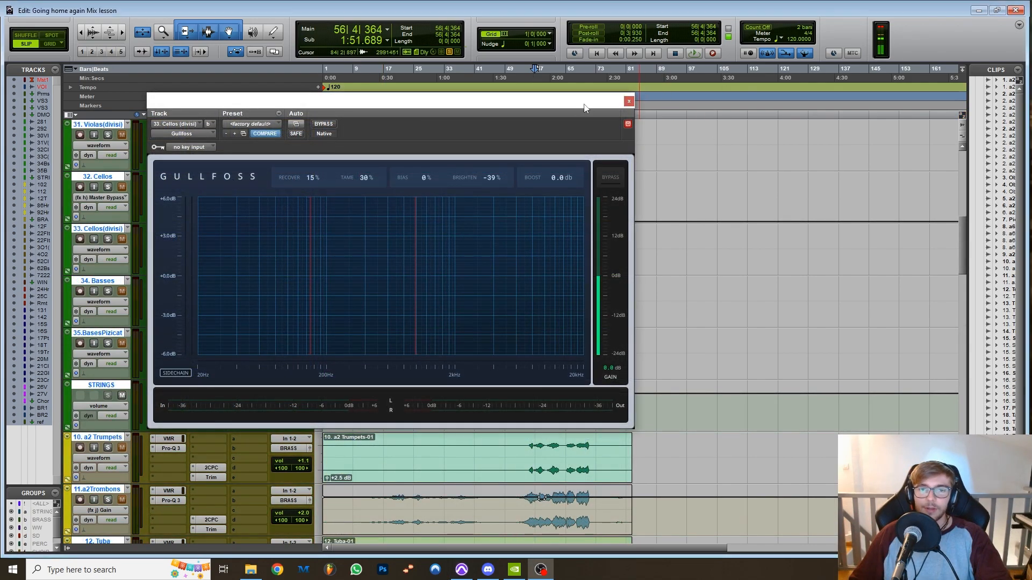
pyautogui.moveTo(583, 98); pyautogui.dragTo(700, 306)
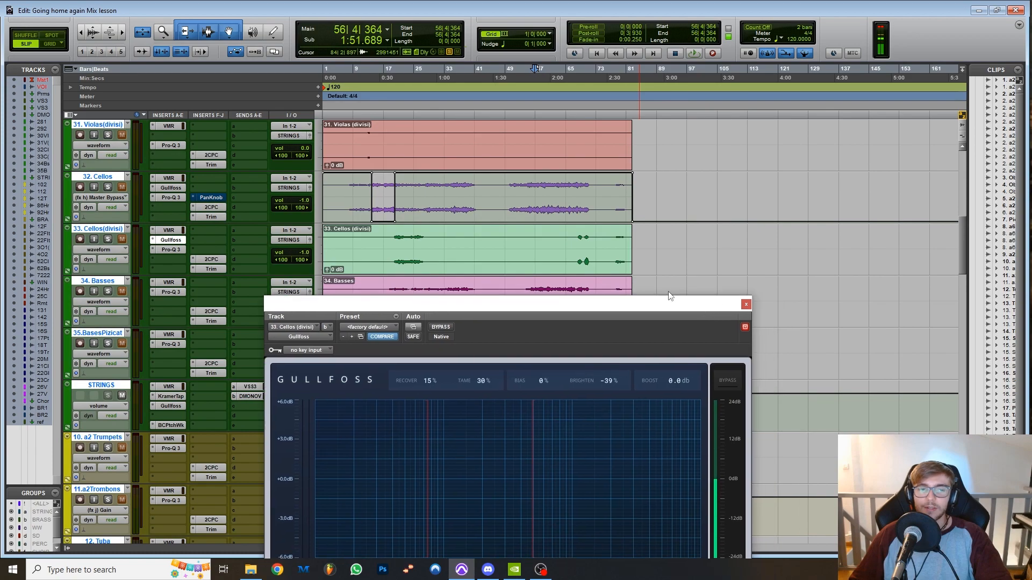
pyautogui.click(746, 304)
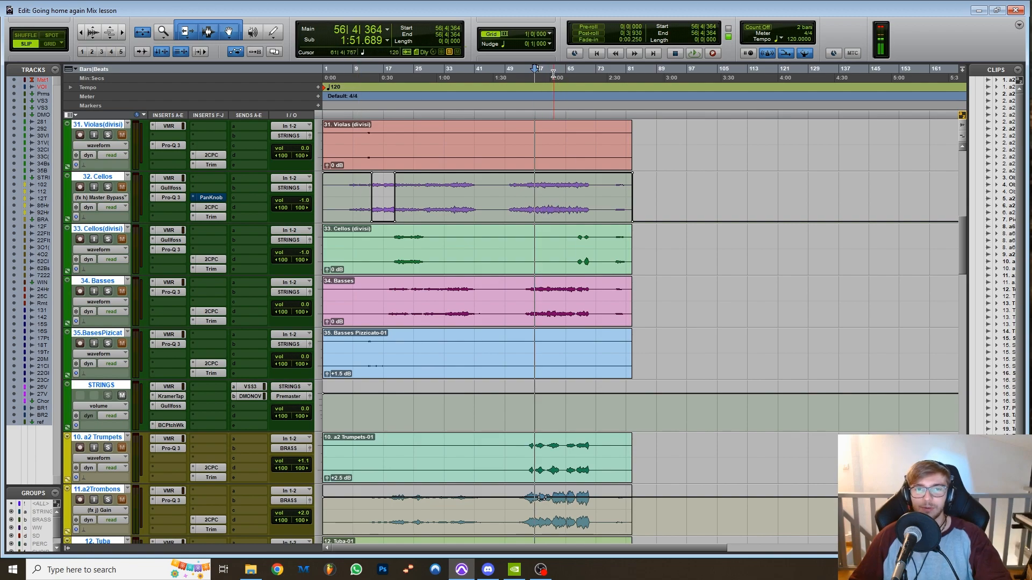
# Solo 32. Cellos during playback from bar 58 and listen to the part from bar 8.
pyautogui.click(543, 74)
pyautogui.press('space')
pyautogui.click(108, 187)
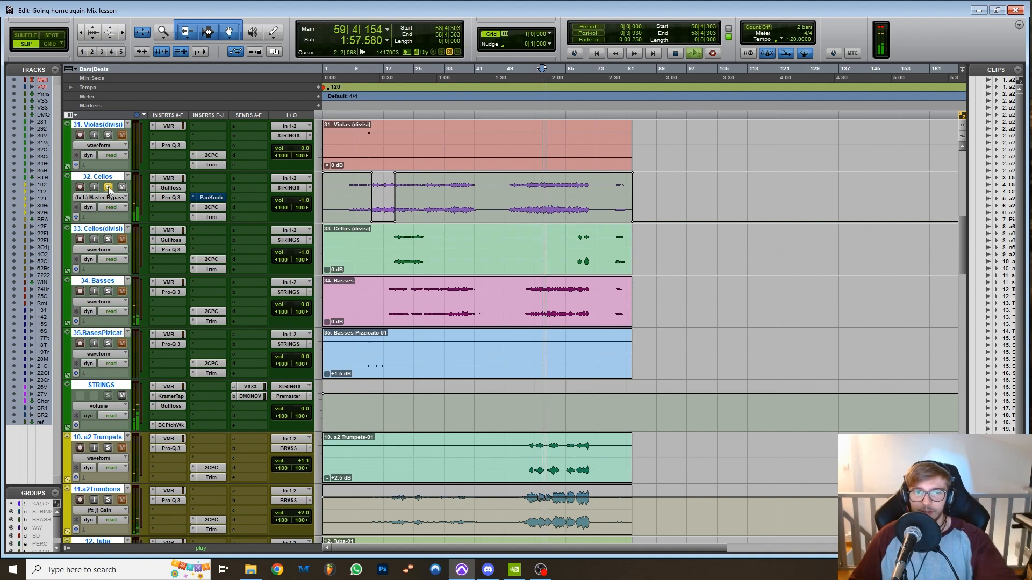
pyautogui.click(352, 73)
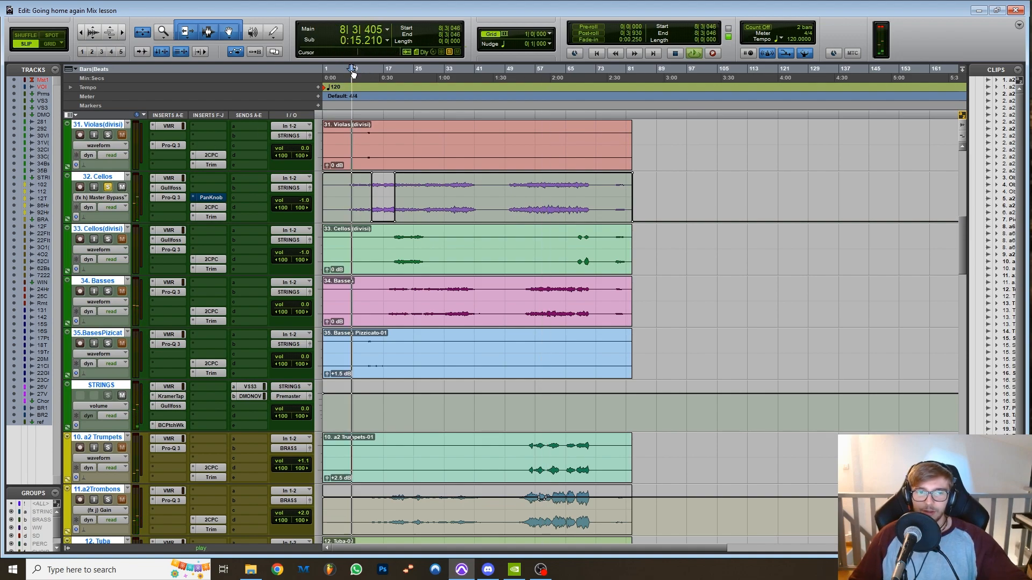
pyautogui.press('space')
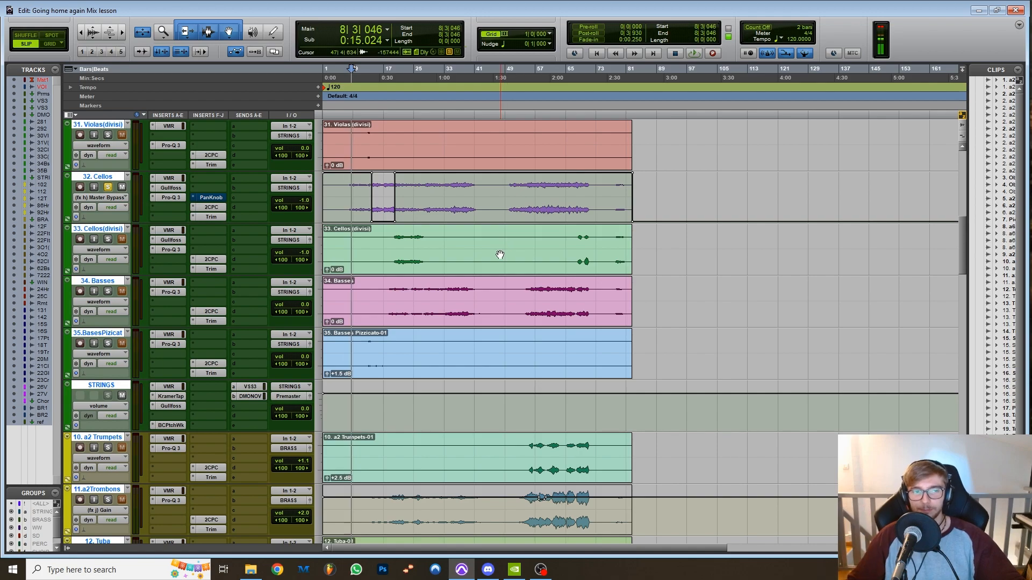
# Open the Pro-Q 3 on 32. Cellos, examine its dynamic low-mid cut and static bands, and close it.
pyautogui.click(171, 198)
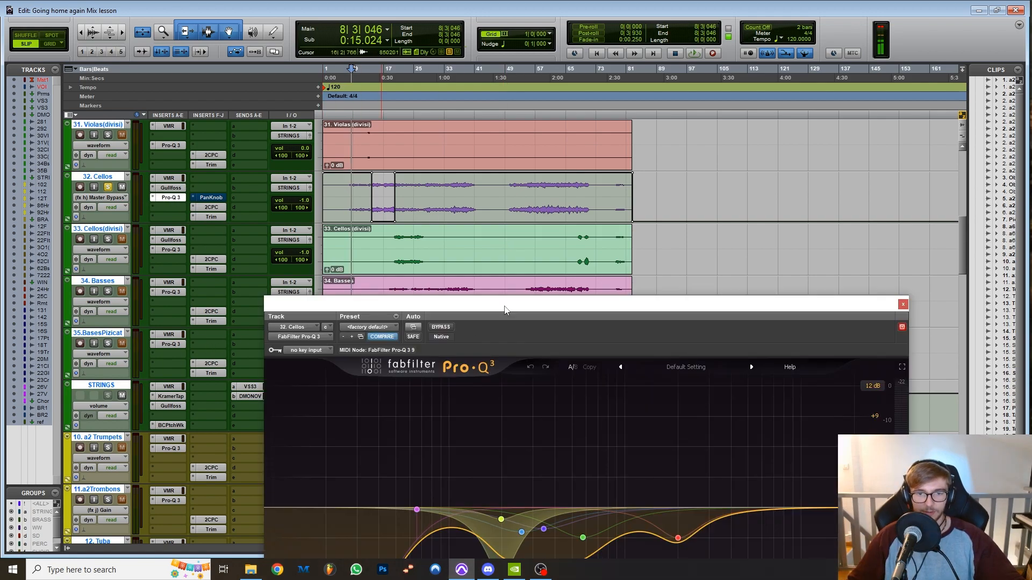
pyautogui.moveTo(504, 310); pyautogui.dragTo(501, 98)
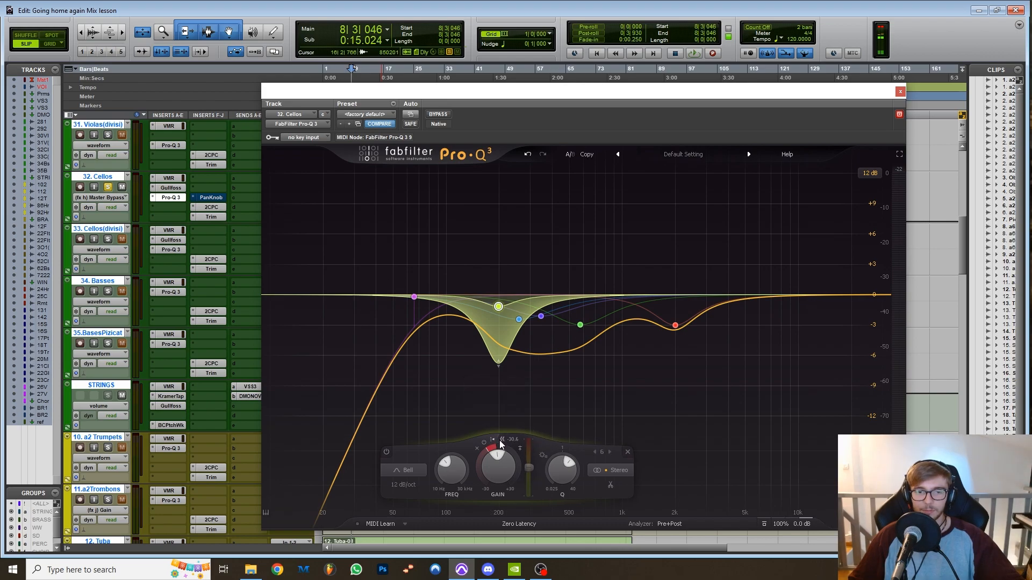
pyautogui.moveTo(508, 315)
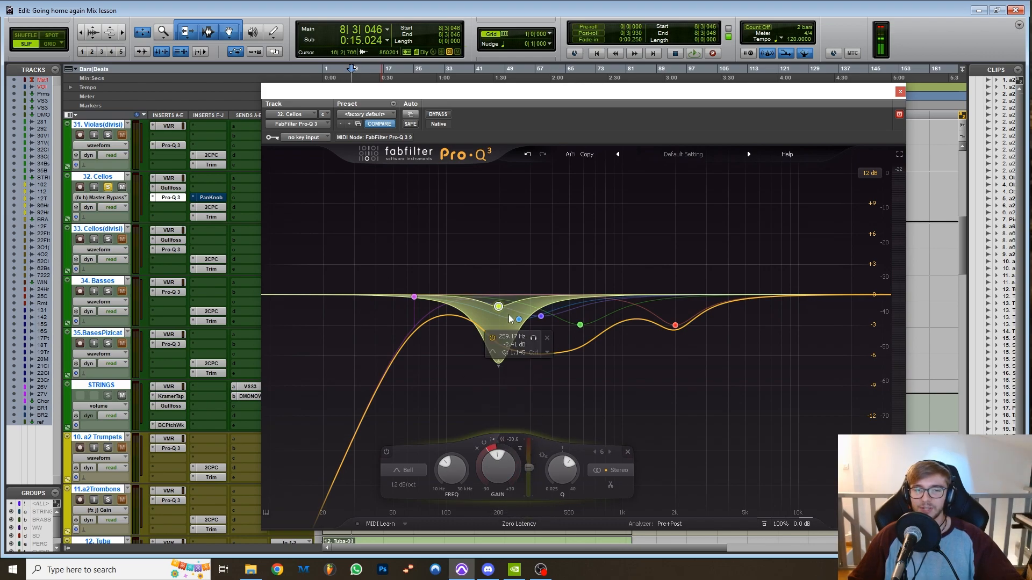
pyautogui.click(900, 92)
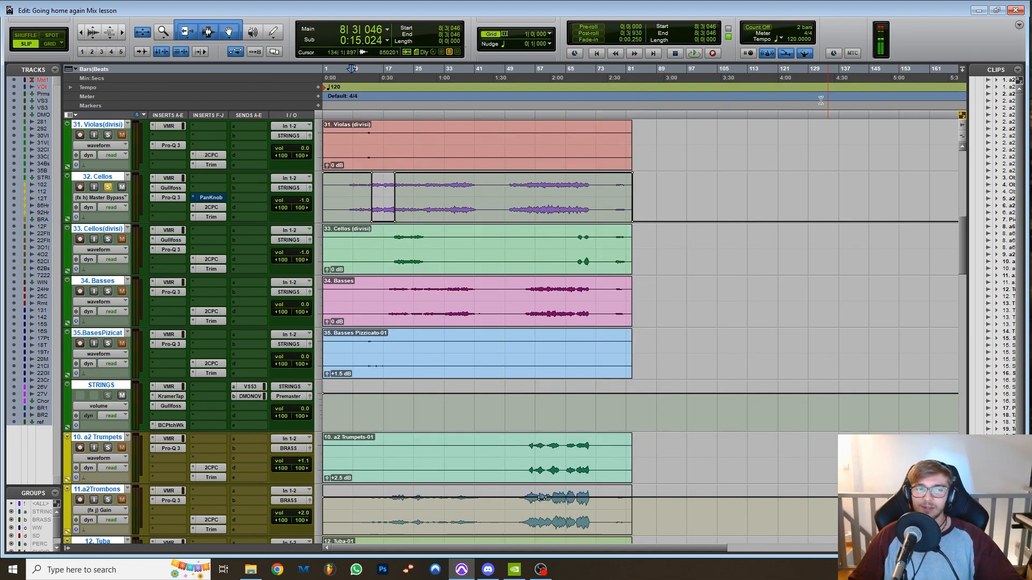
# Compare the Gullfoss settings on 32. Cellos with the dynamic low-mid cut in its Pro-Q 3.
pyautogui.click(170, 188)
pyautogui.moveTo(520, 124); pyautogui.dragTo(694, 197)
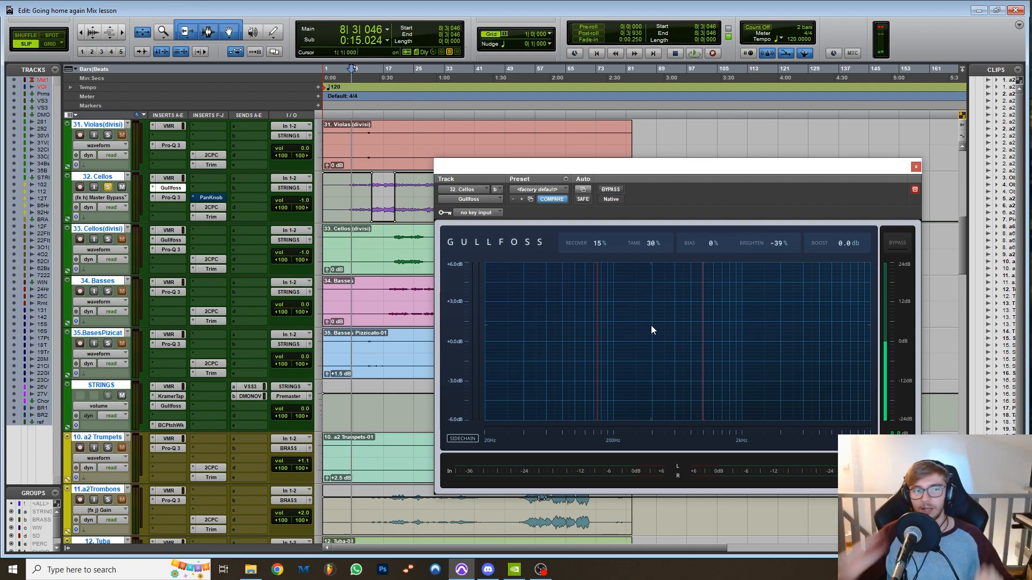
pyautogui.click(165, 198)
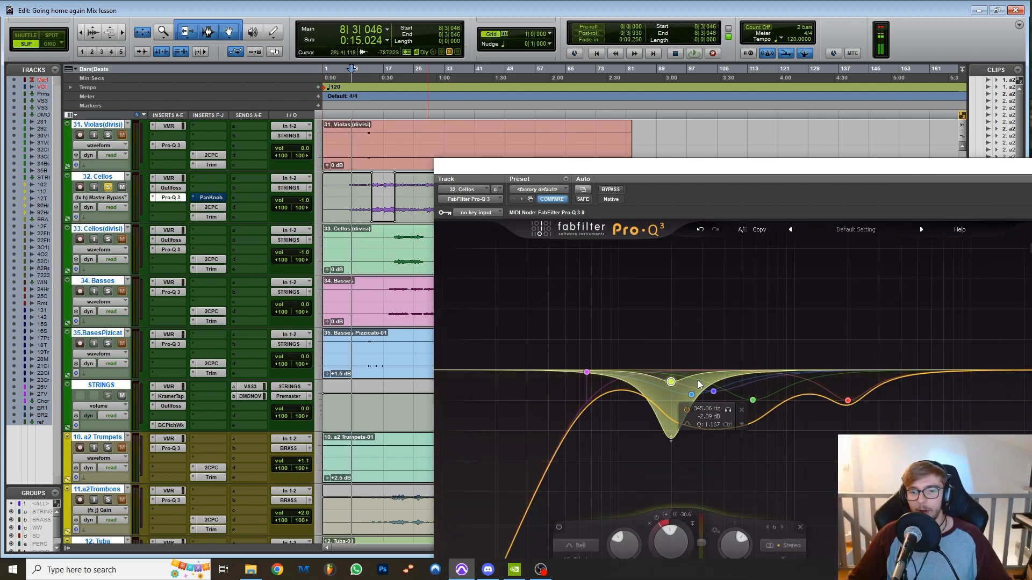
pyautogui.moveTo(711, 185); pyautogui.dragTo(590, 38)
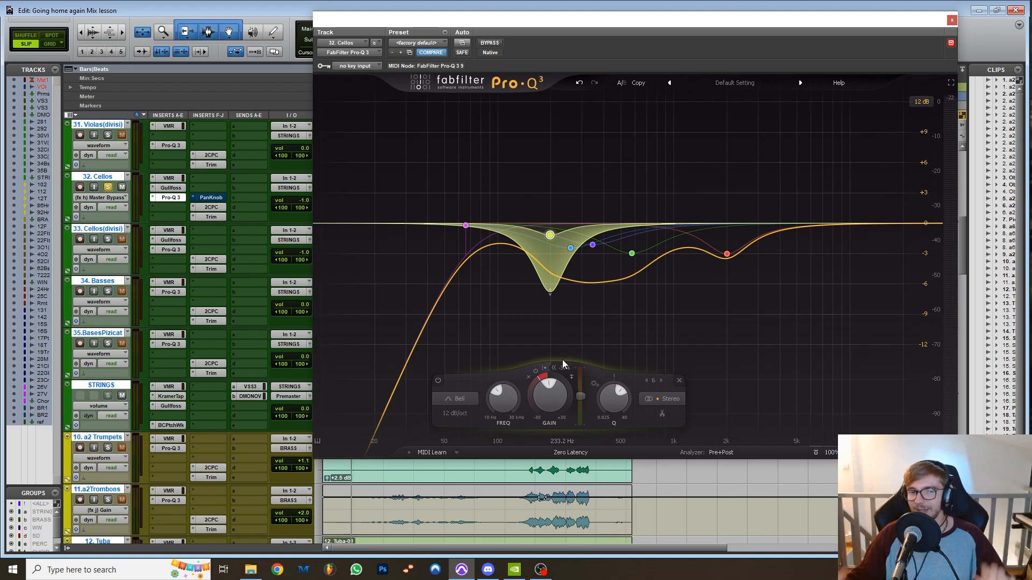
pyautogui.click(951, 20)
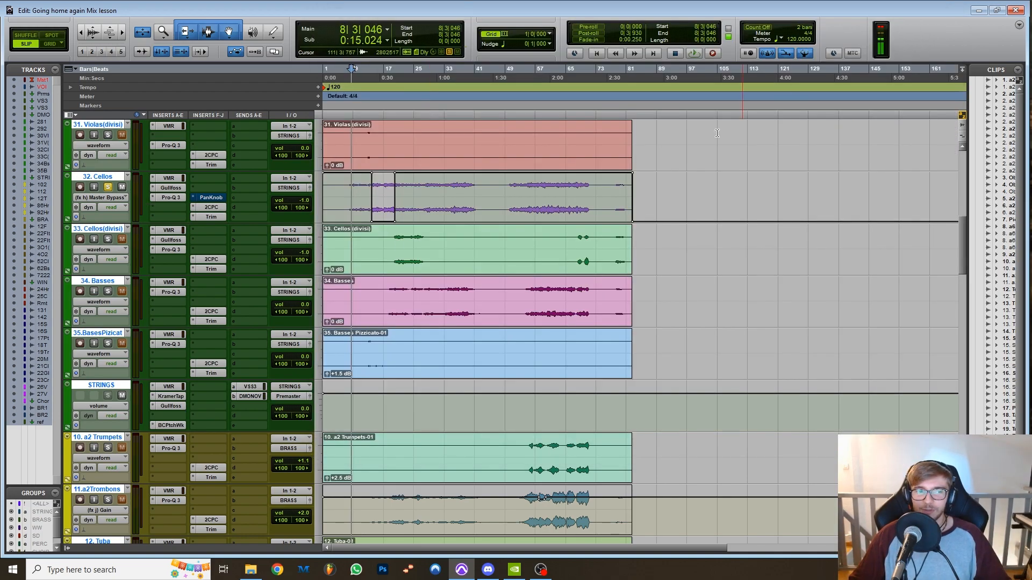
# Reopen Gullfoss on 32. Cellos, move its window below the track's waveform and play from bar 56.
pyautogui.click(170, 188)
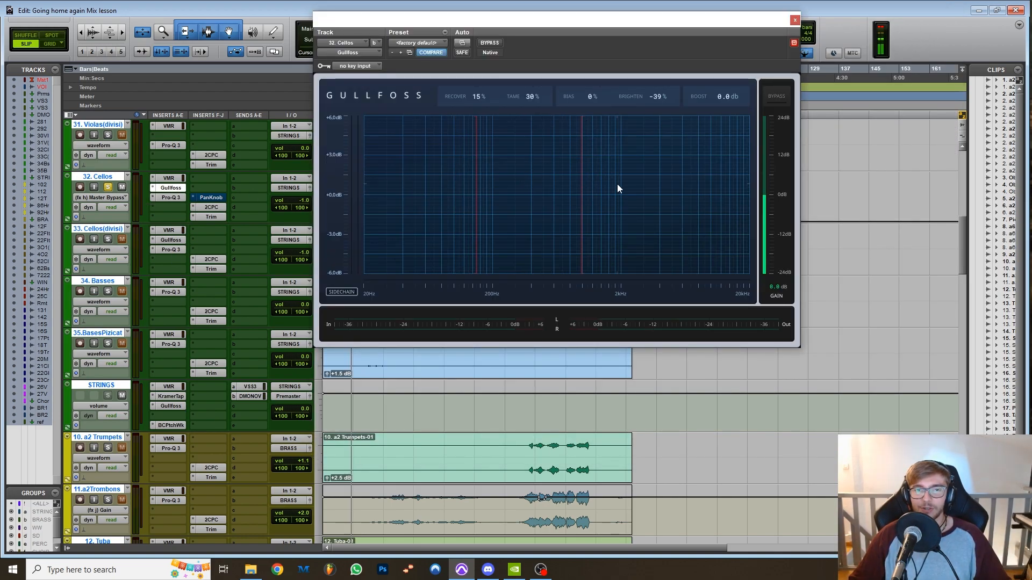
pyautogui.moveTo(535, 20); pyautogui.dragTo(604, 245)
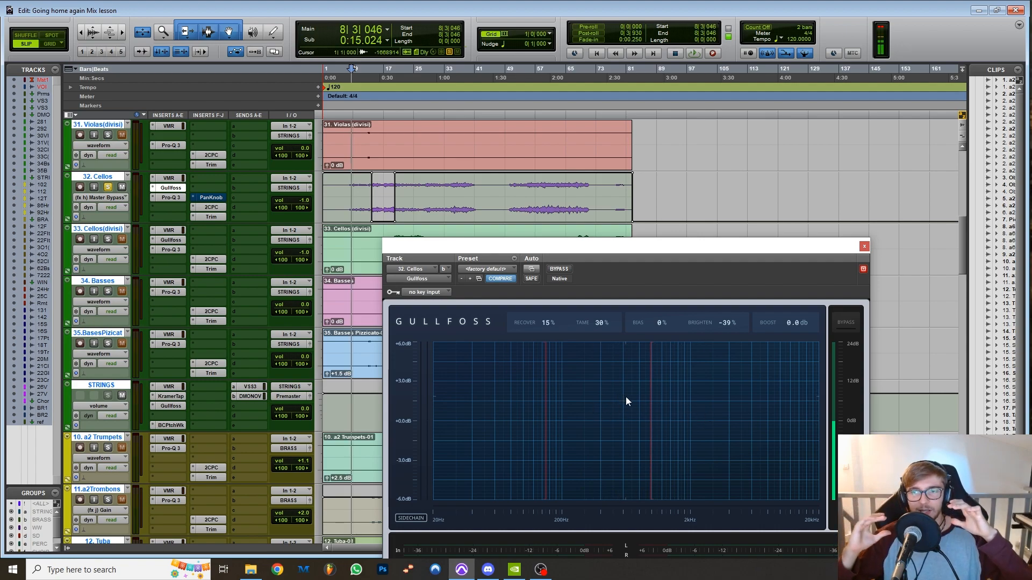
pyautogui.click(536, 69)
pyautogui.press('space')
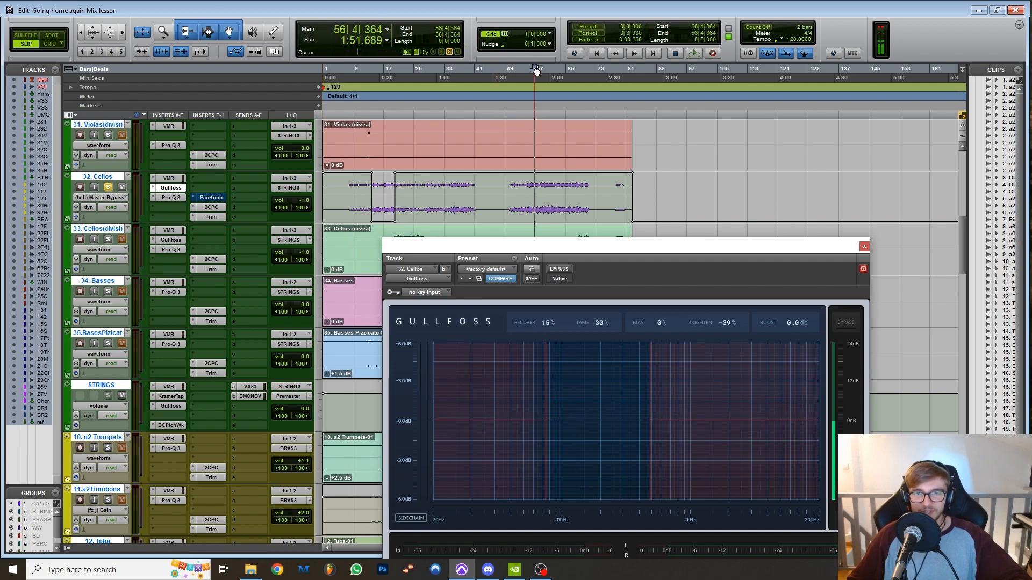
# Listen to the soloed 32. Cellos again from around bar 56 while watching Gullfoss, stop playback and close the plugin window.
pyautogui.click(533, 69)
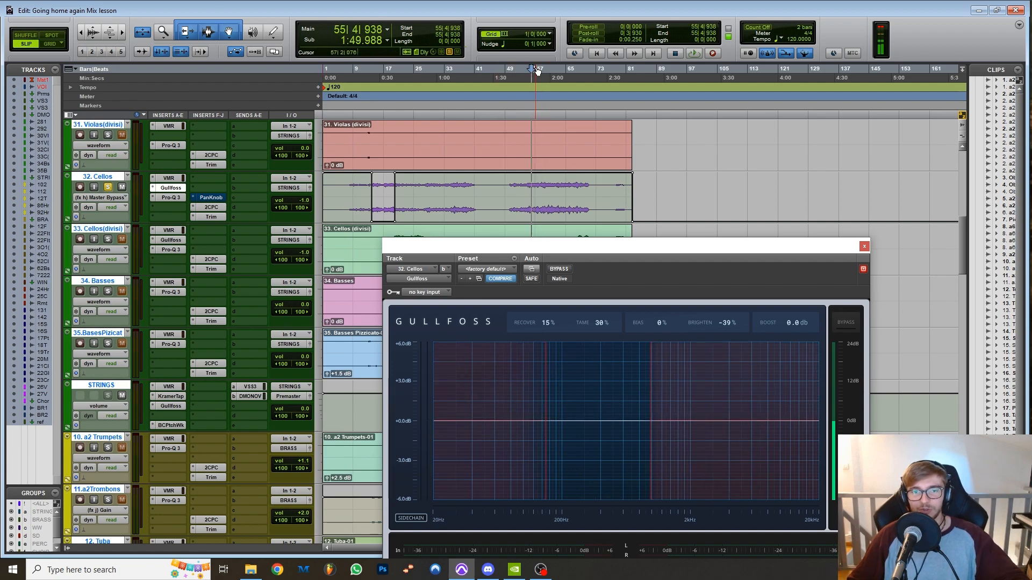
pyautogui.click(543, 70)
pyautogui.press('space')
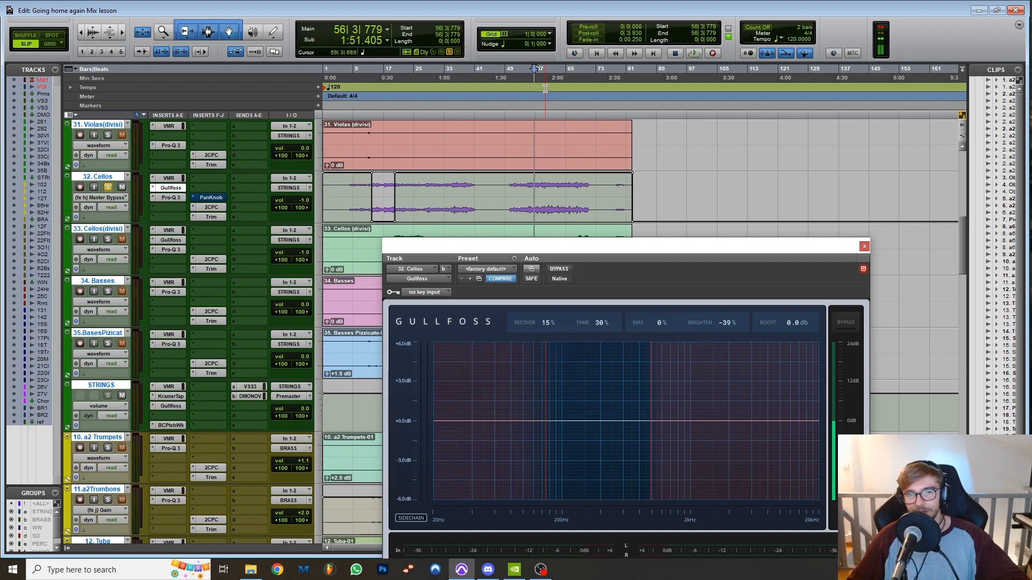
pyautogui.press('space')
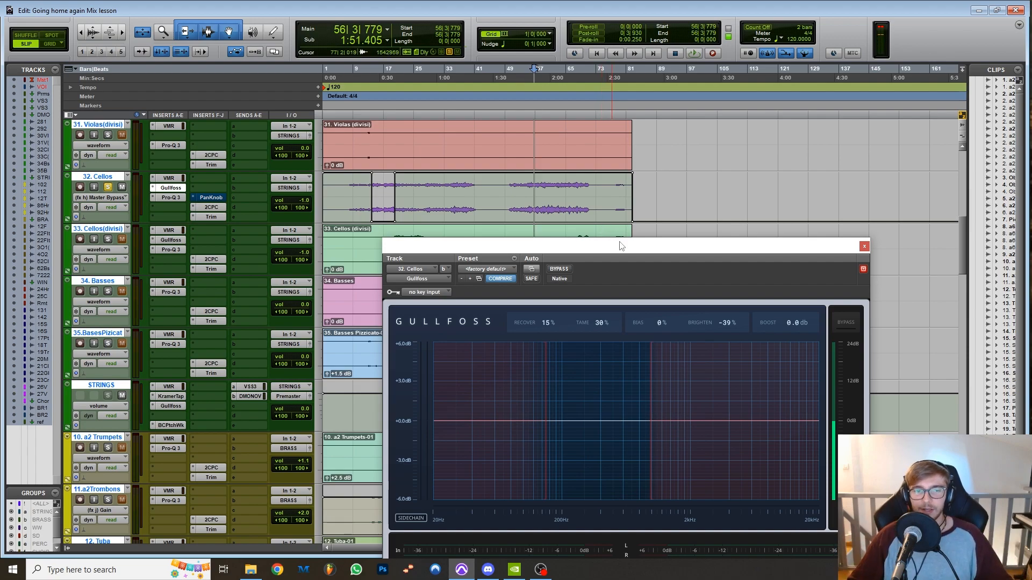
pyautogui.moveTo(738, 250); pyautogui.dragTo(707, 198)
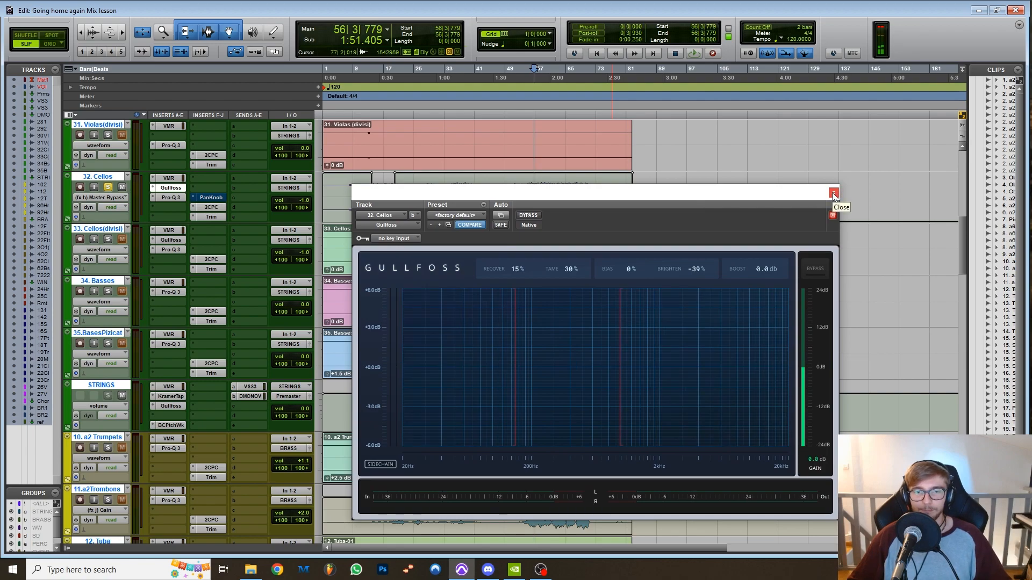
pyautogui.click(834, 193)
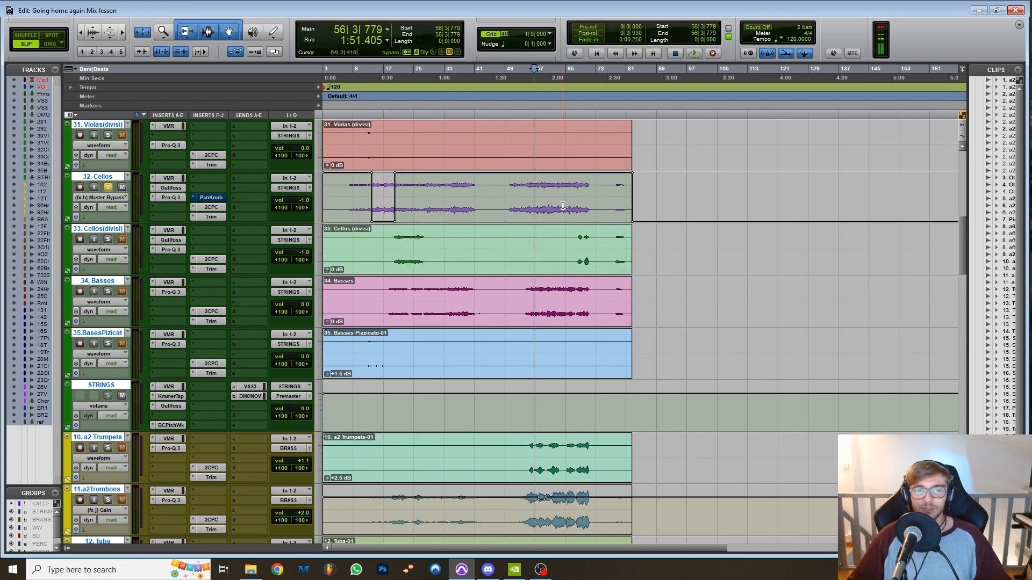
# Highlight a loud passage of 11.a2Trombons around bar 69 and one of 8. a6 Horns around bar 61 to compare them.
pyautogui.scroll(-4, 565, 226)
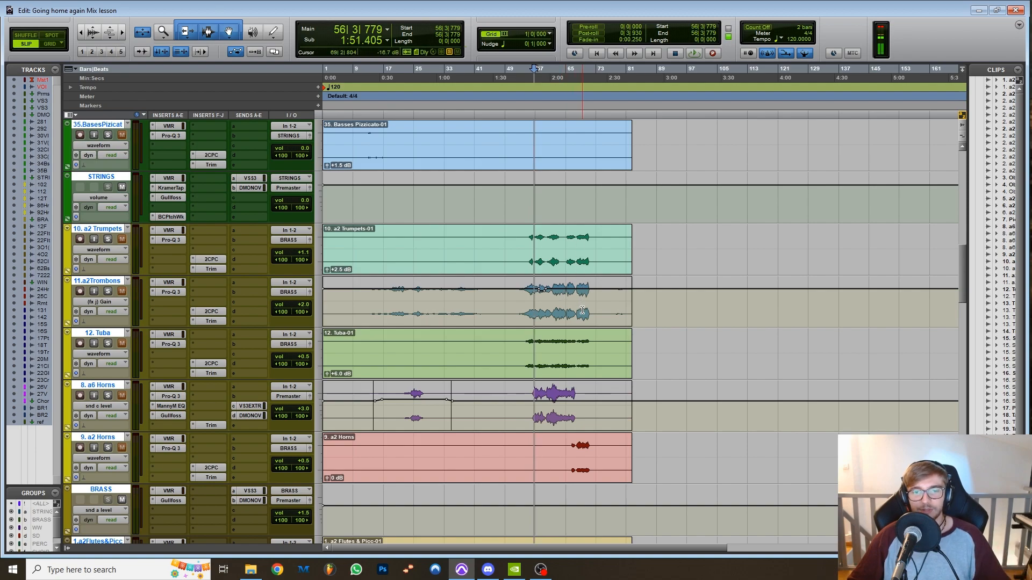
pyautogui.moveTo(583, 309); pyautogui.dragTo(589, 311)
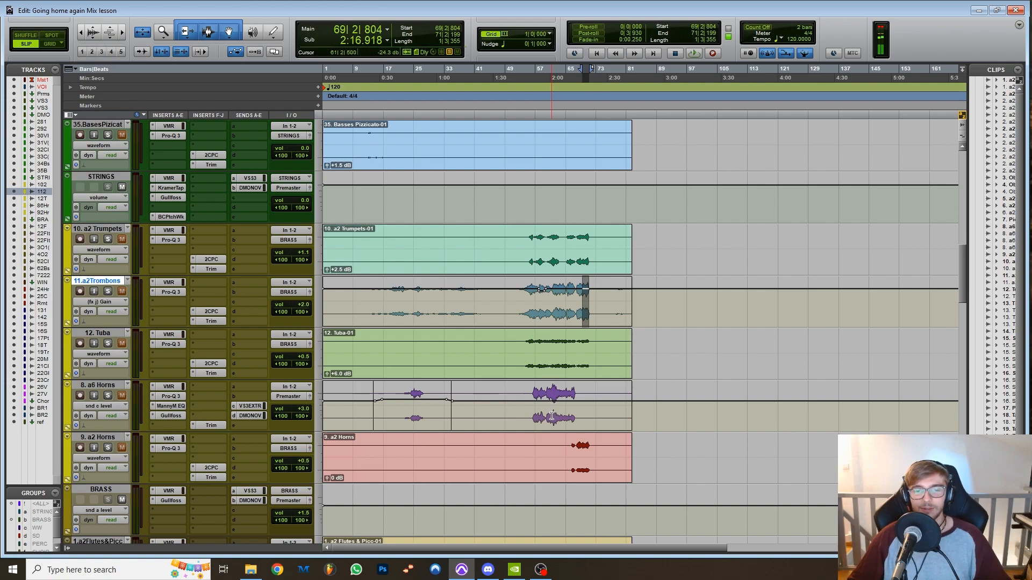
pyautogui.moveTo(551, 417); pyautogui.dragTo(558, 418)
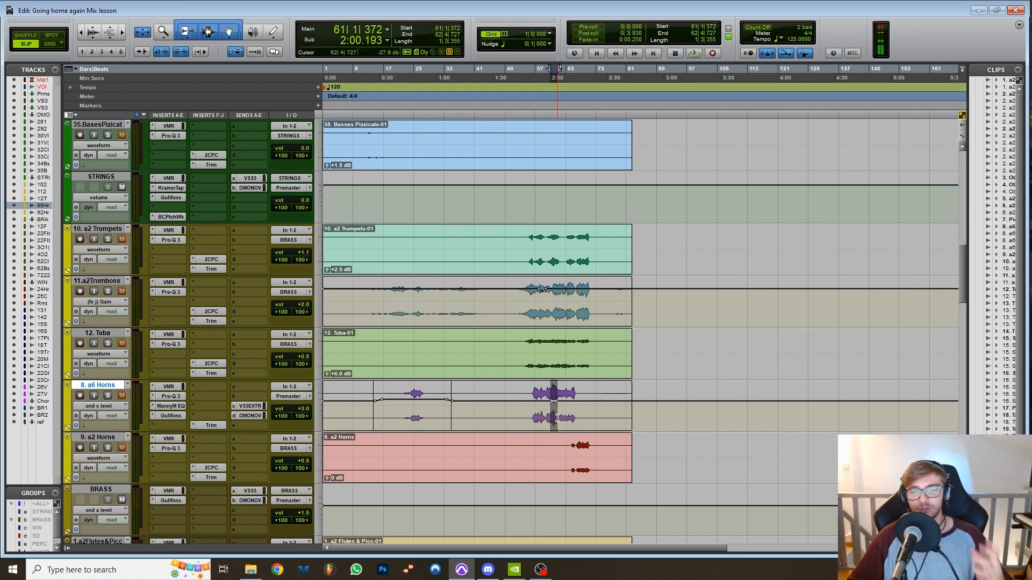